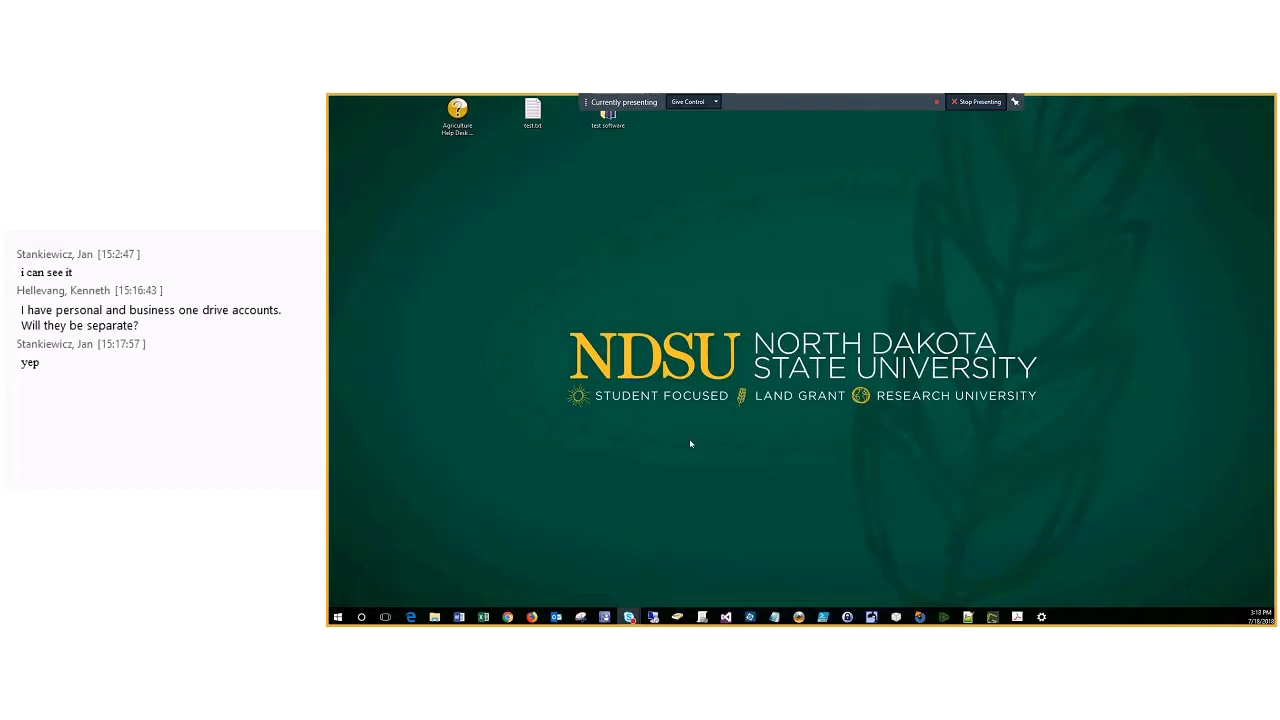
Step: Open File Explorer from the taskbar to show the NDSU OneDrive folders
right_click(434, 617)
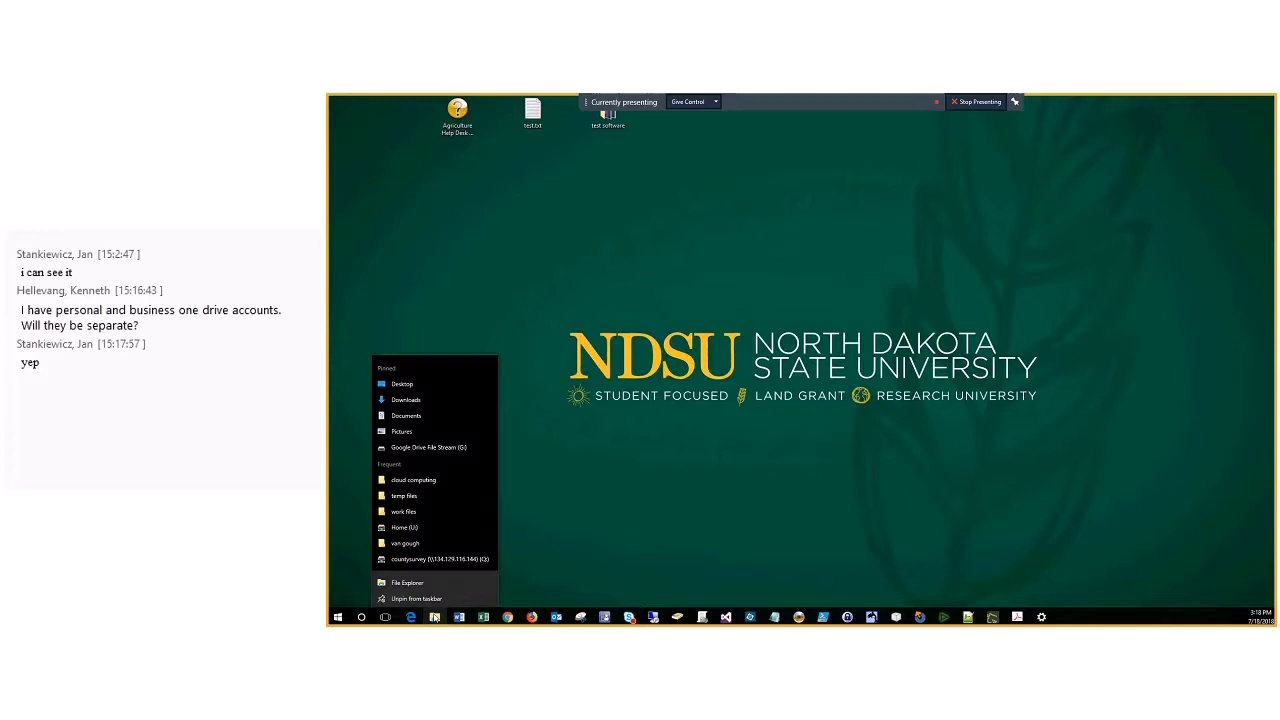
left_click(668, 424)
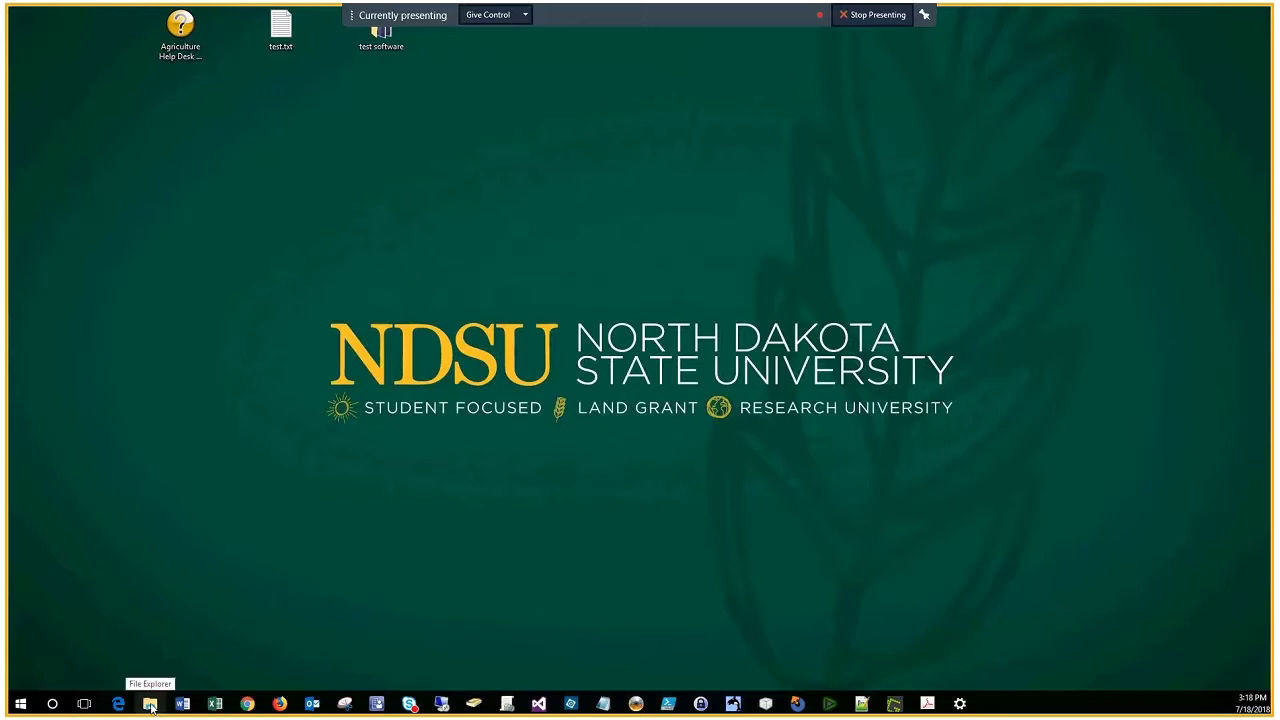
left_click(150, 704)
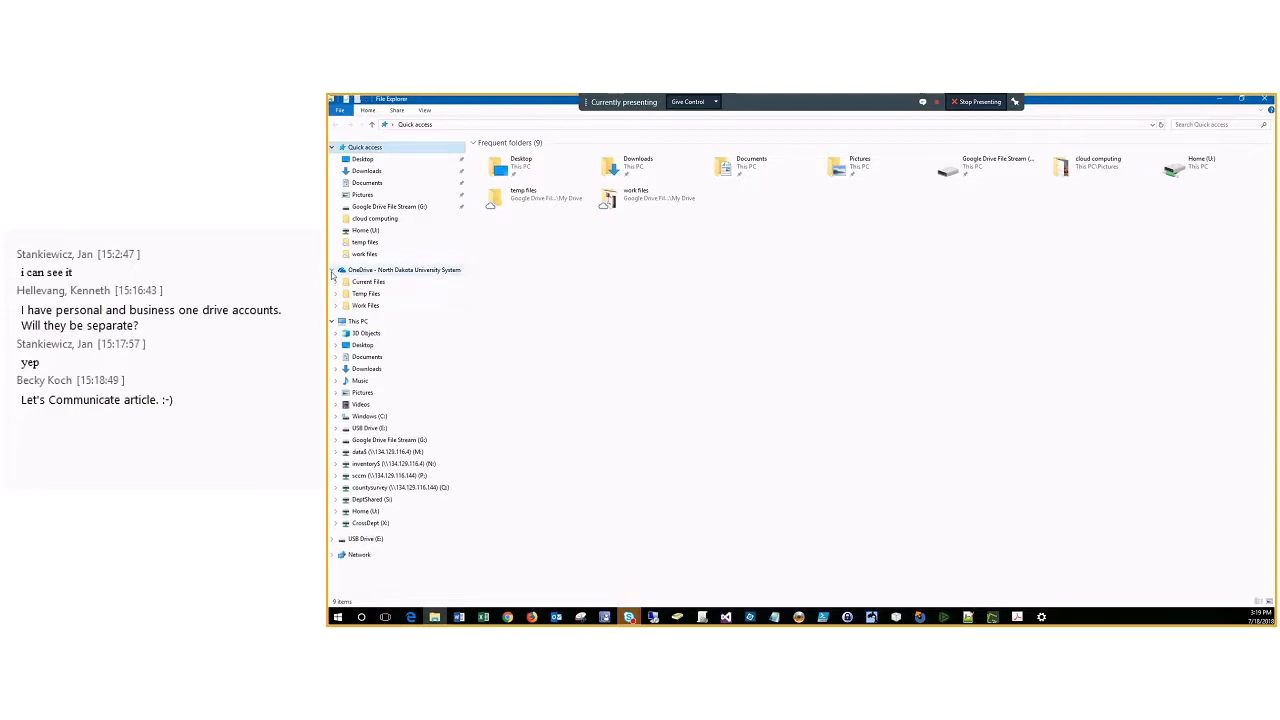
Step: Expand OneDrive in the navigation pane and open the empty Current Files folder
left_click(333, 270)
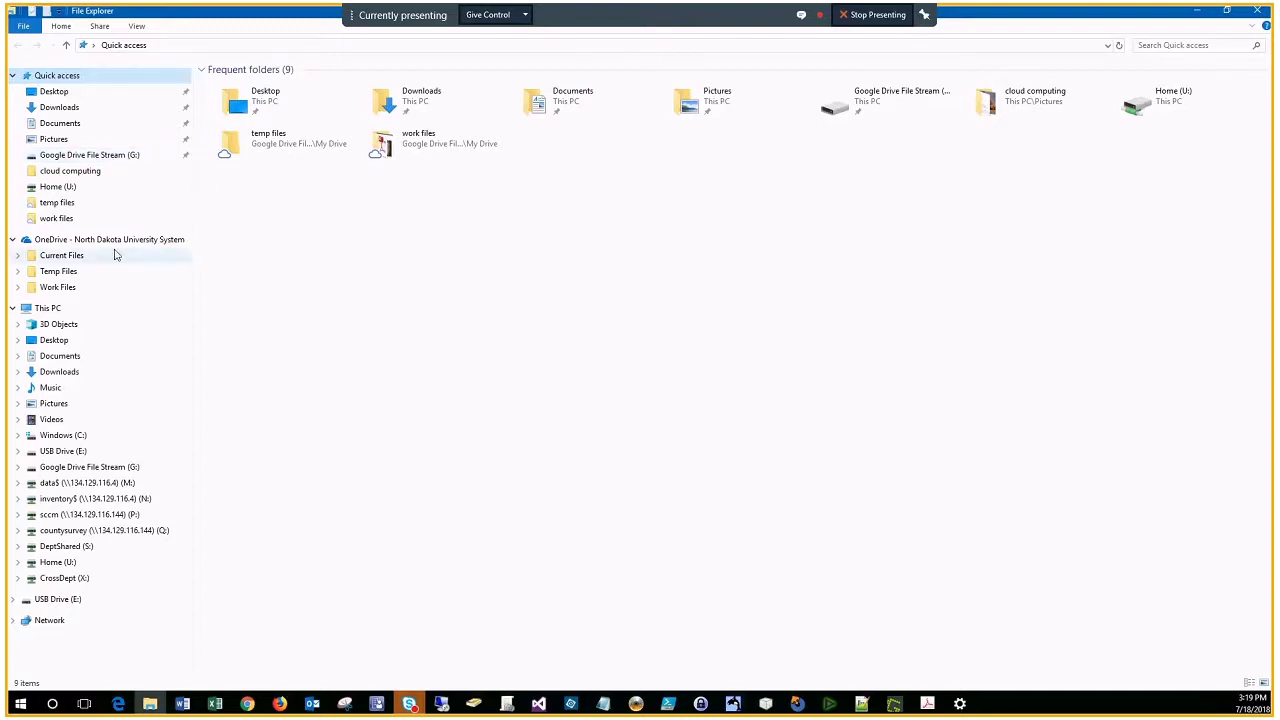
left_click(62, 273)
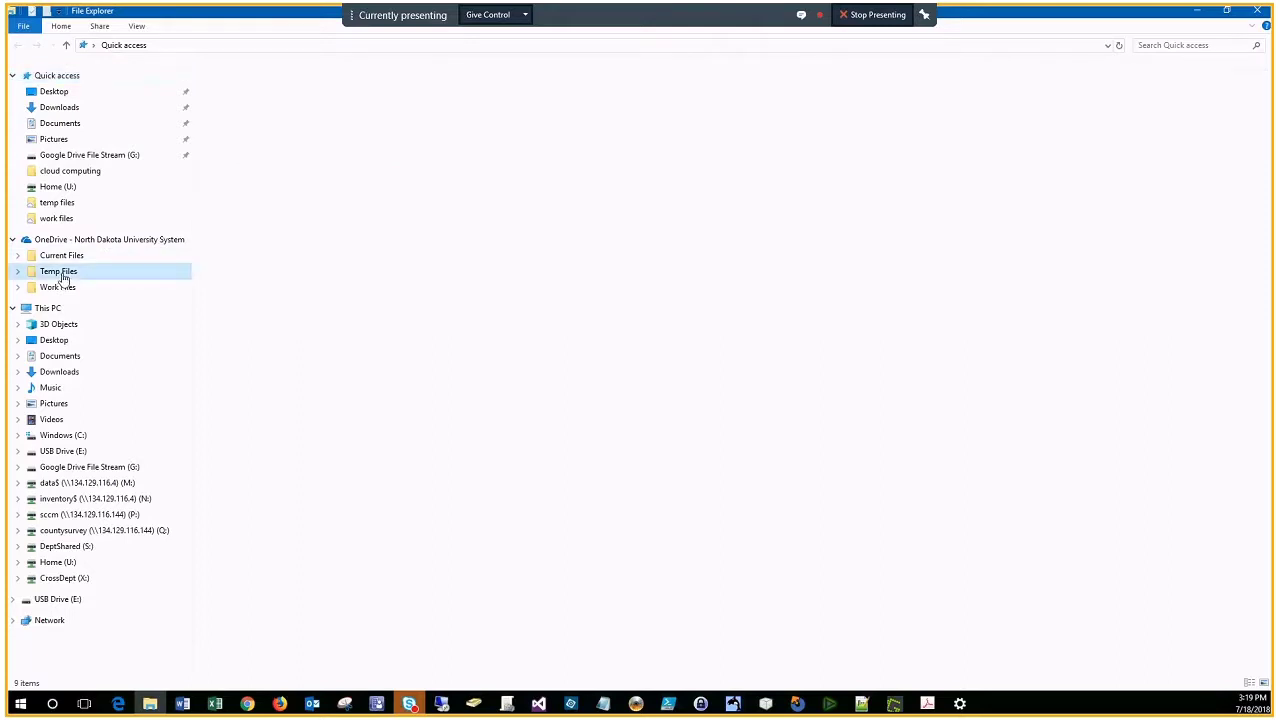
left_click(65, 257)
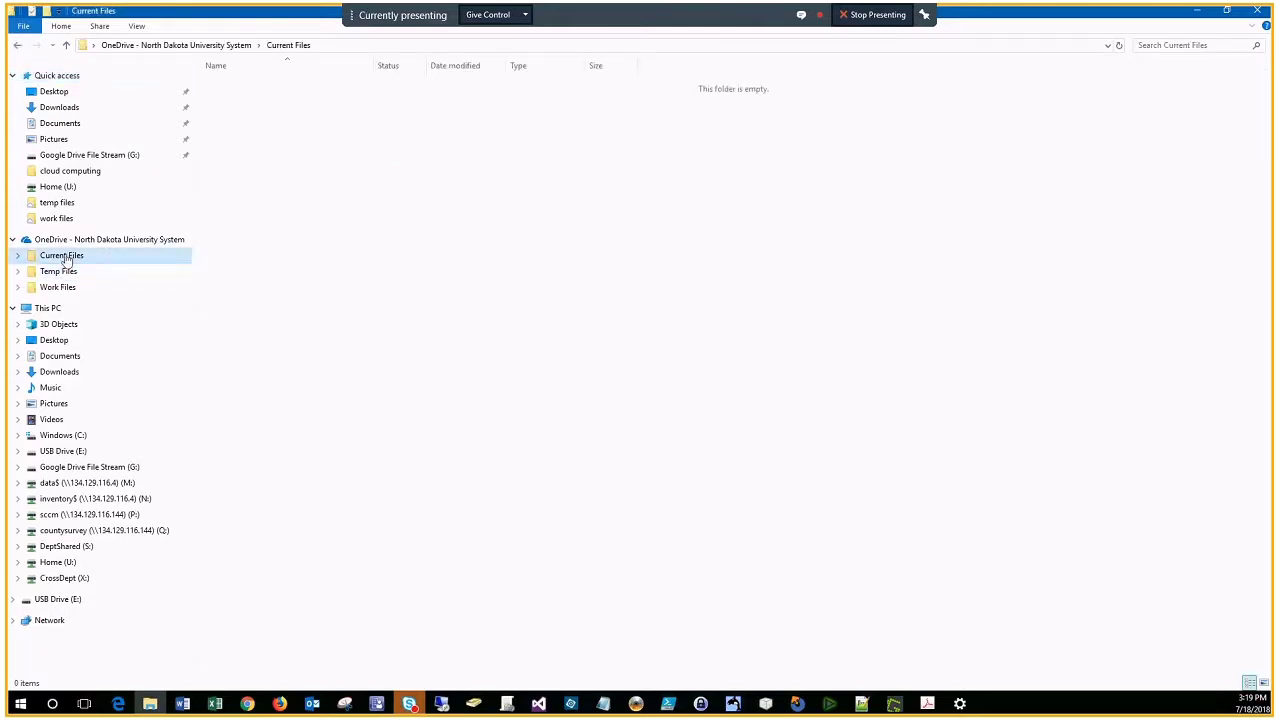
Step: In Temp Files, create New Text Document.txt and New Text Document (2).txt, keeping the default names
left_click(64, 272)
right_click(489, 188)
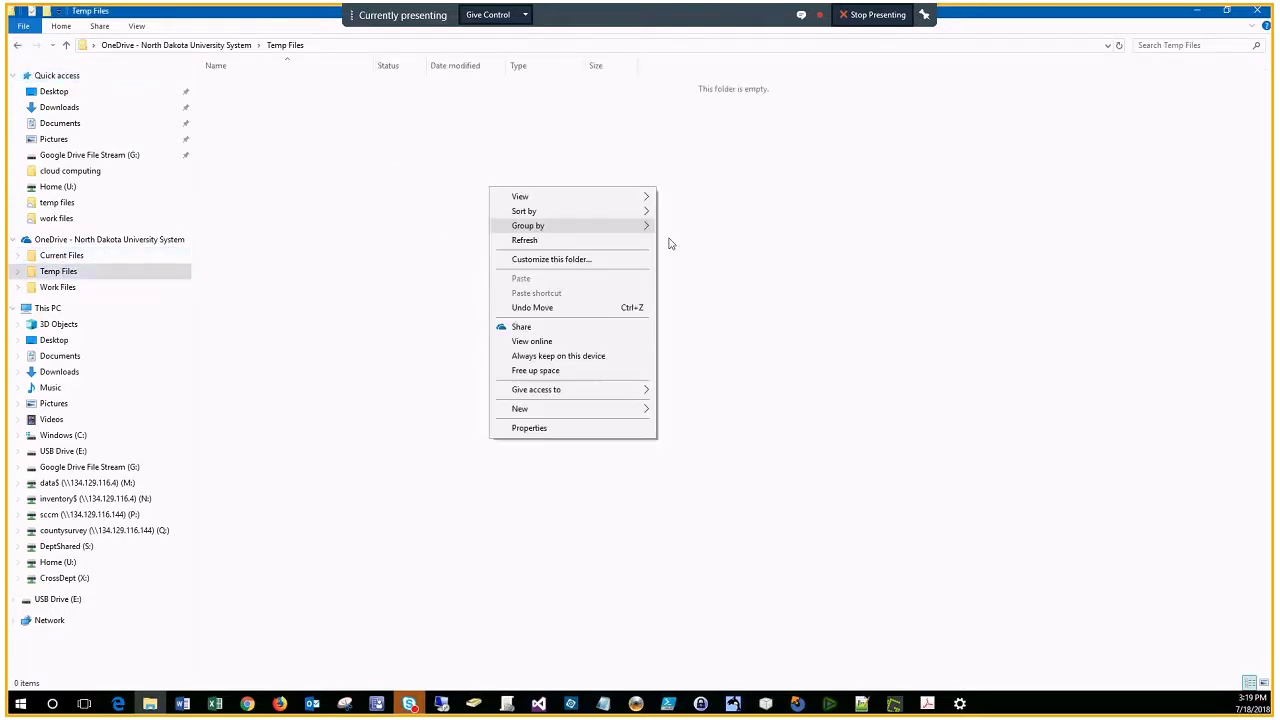
mouse_move(583, 412)
left_click(727, 546)
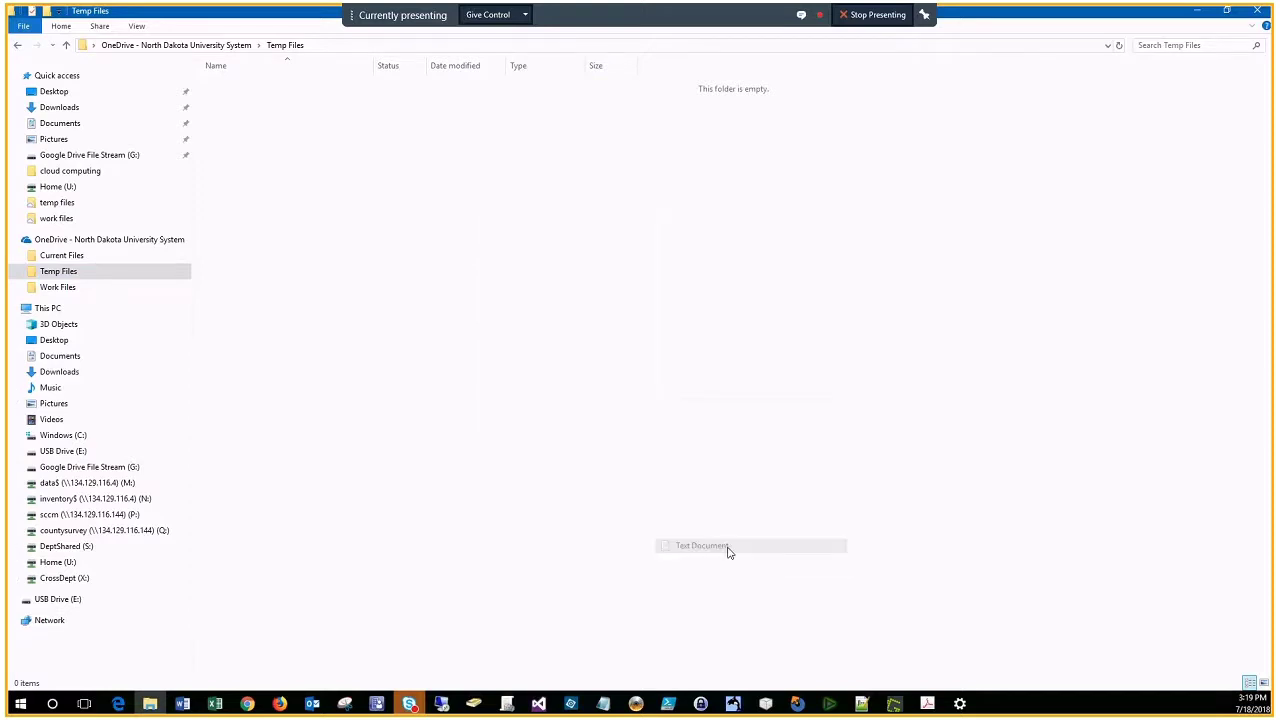
left_click(321, 234)
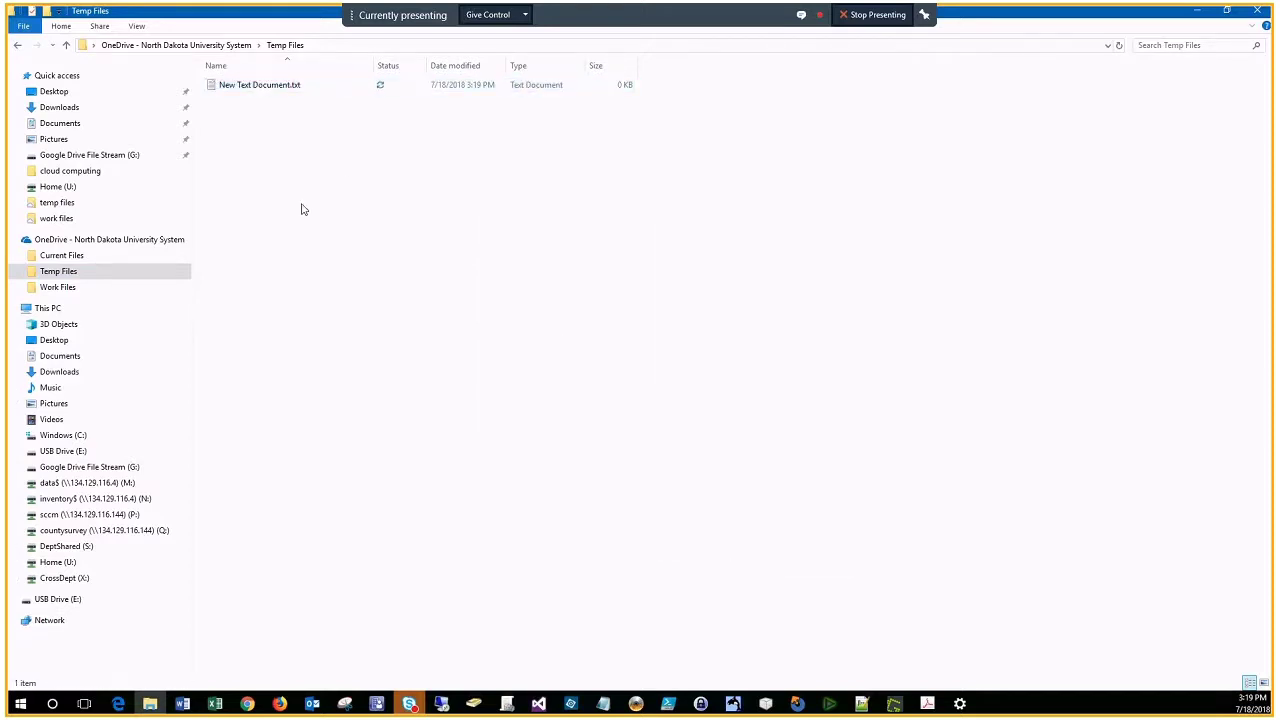
right_click(302, 205)
mouse_move(400, 430)
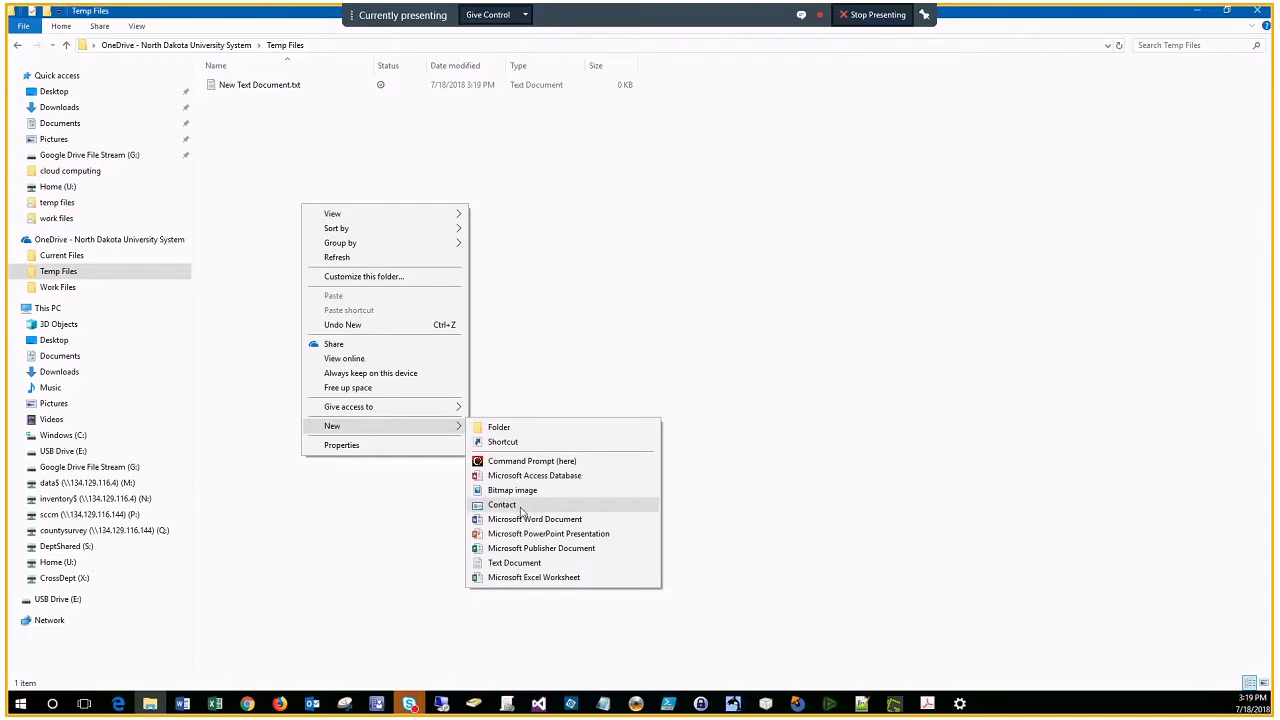
left_click(530, 563)
left_click(378, 182)
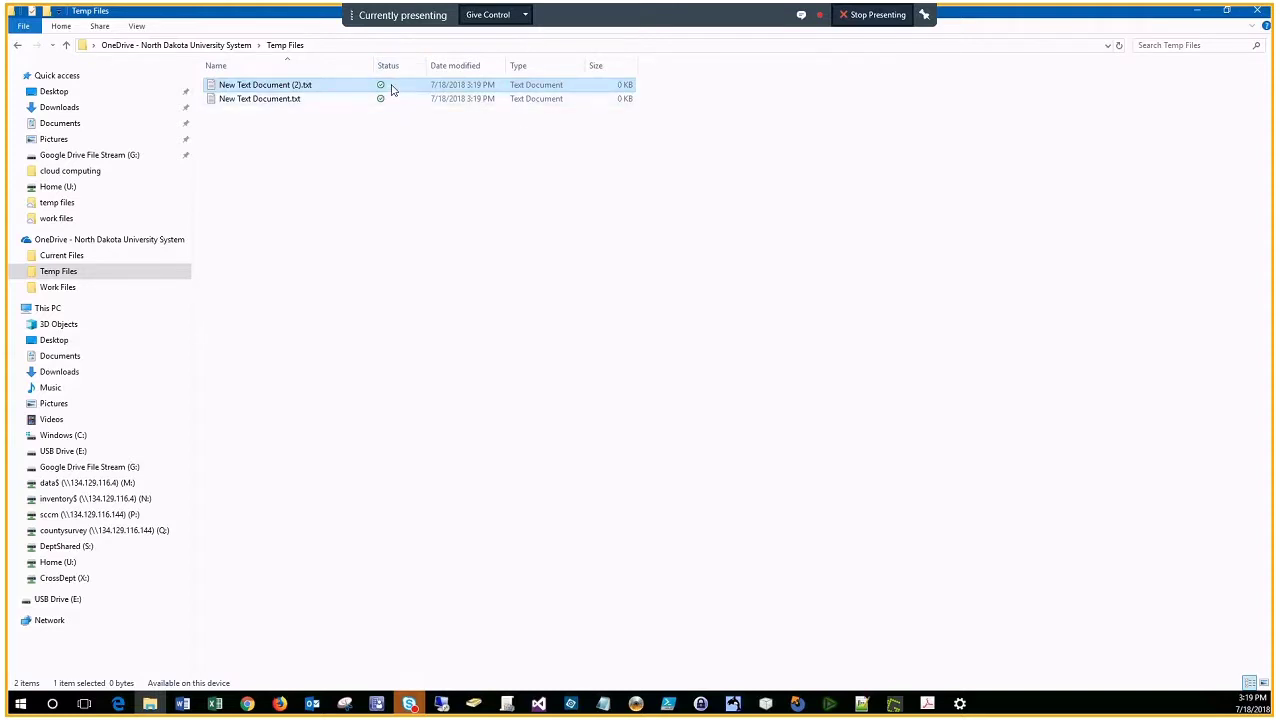
mouse_move(391, 90)
Step: Set New Text Document.txt to Always keep on this device, then Free up space to make it online-only
right_click(293, 103)
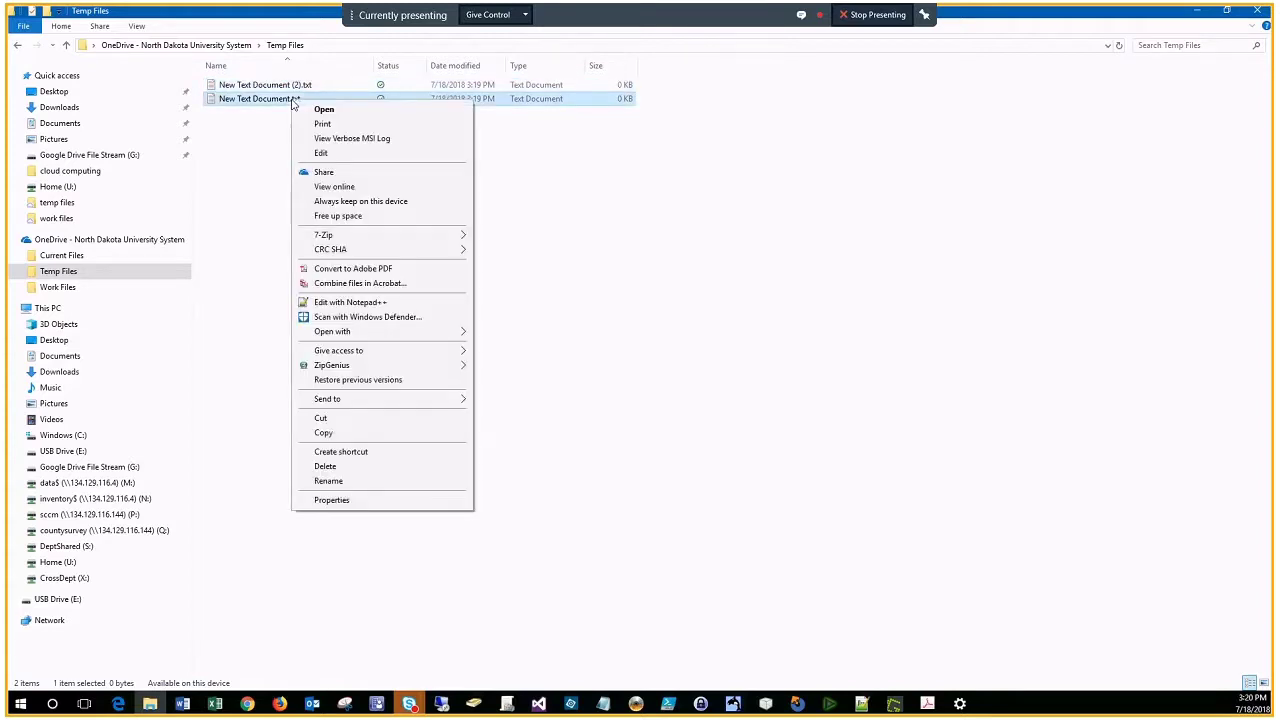
left_click(405, 203)
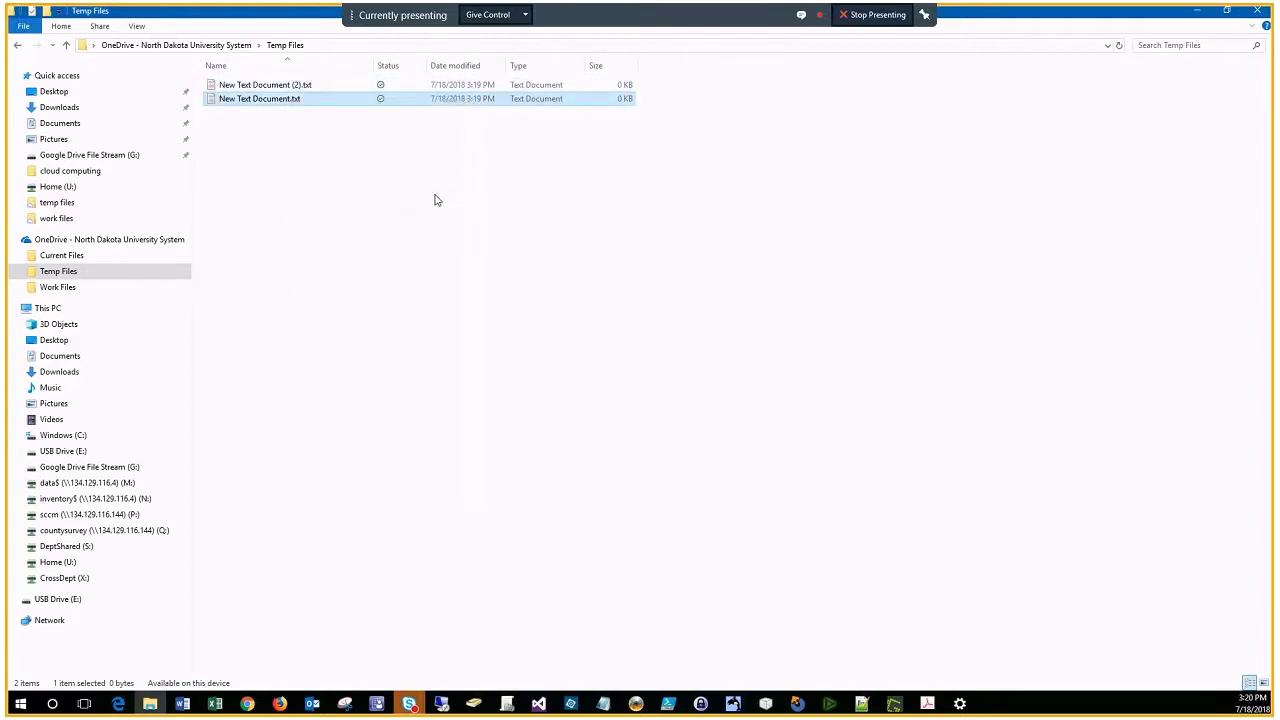
left_click(435, 200)
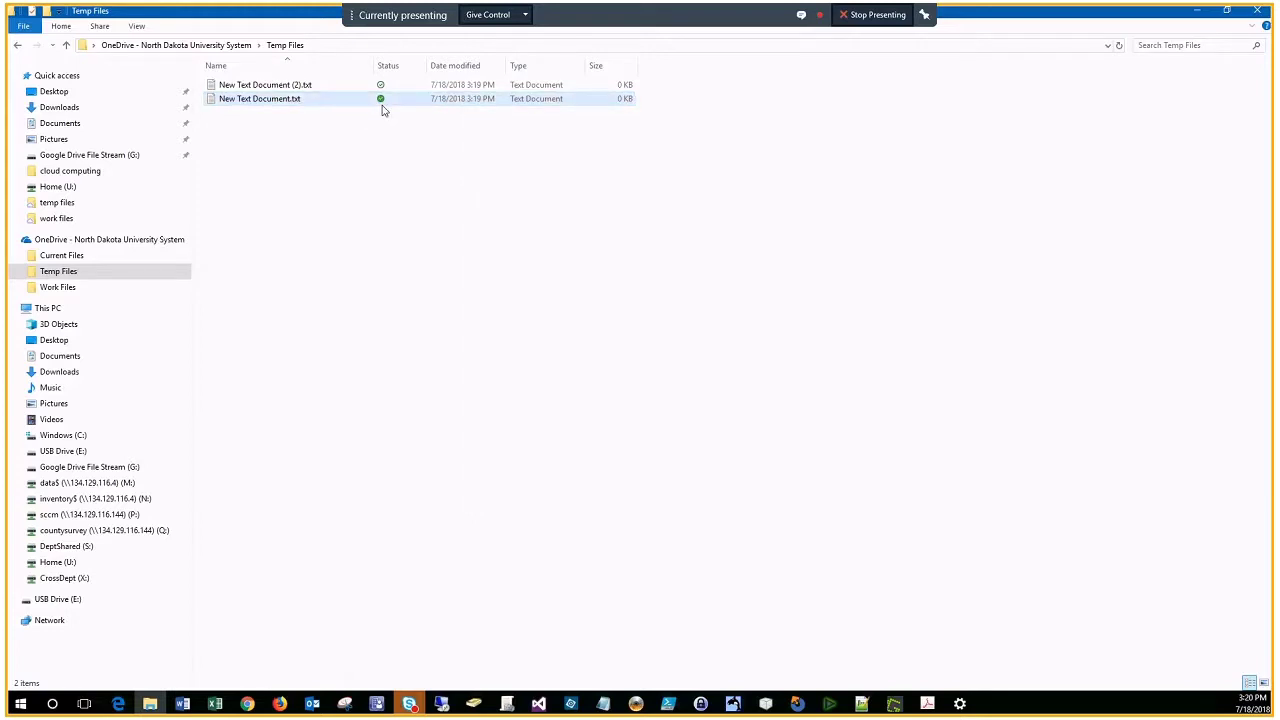
right_click(285, 103)
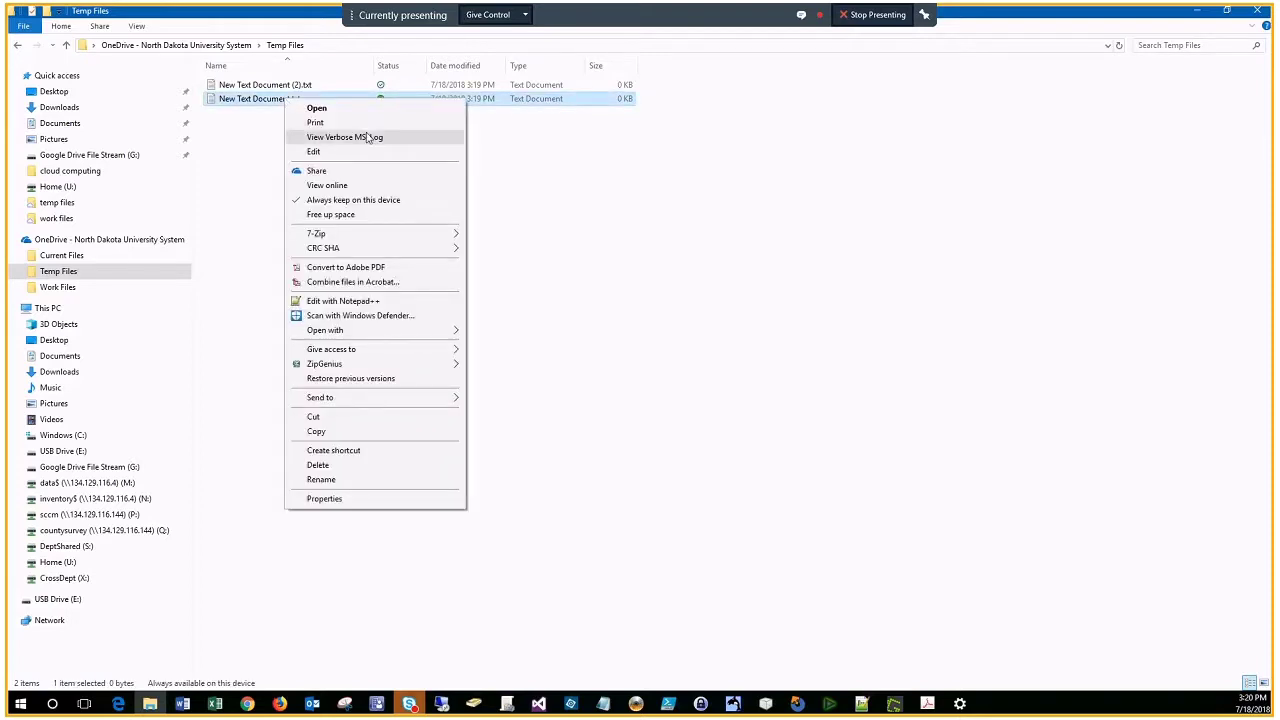
left_click(351, 216)
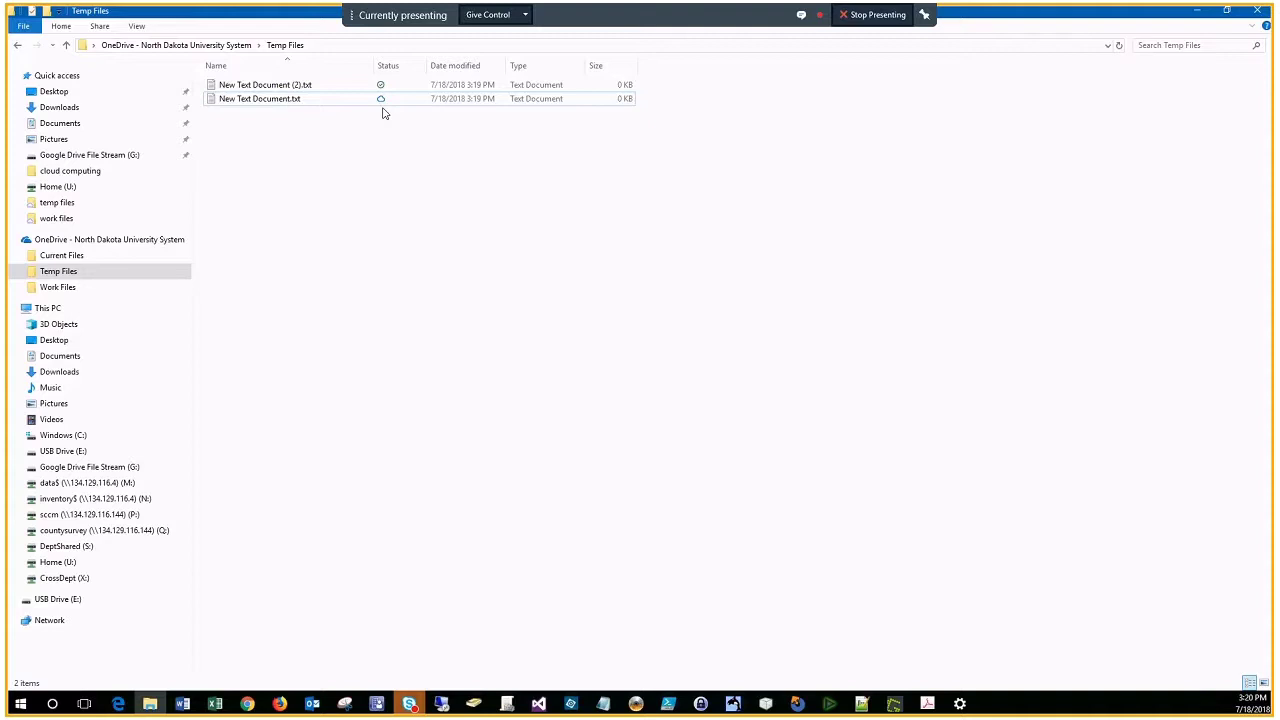
right_click(259, 104)
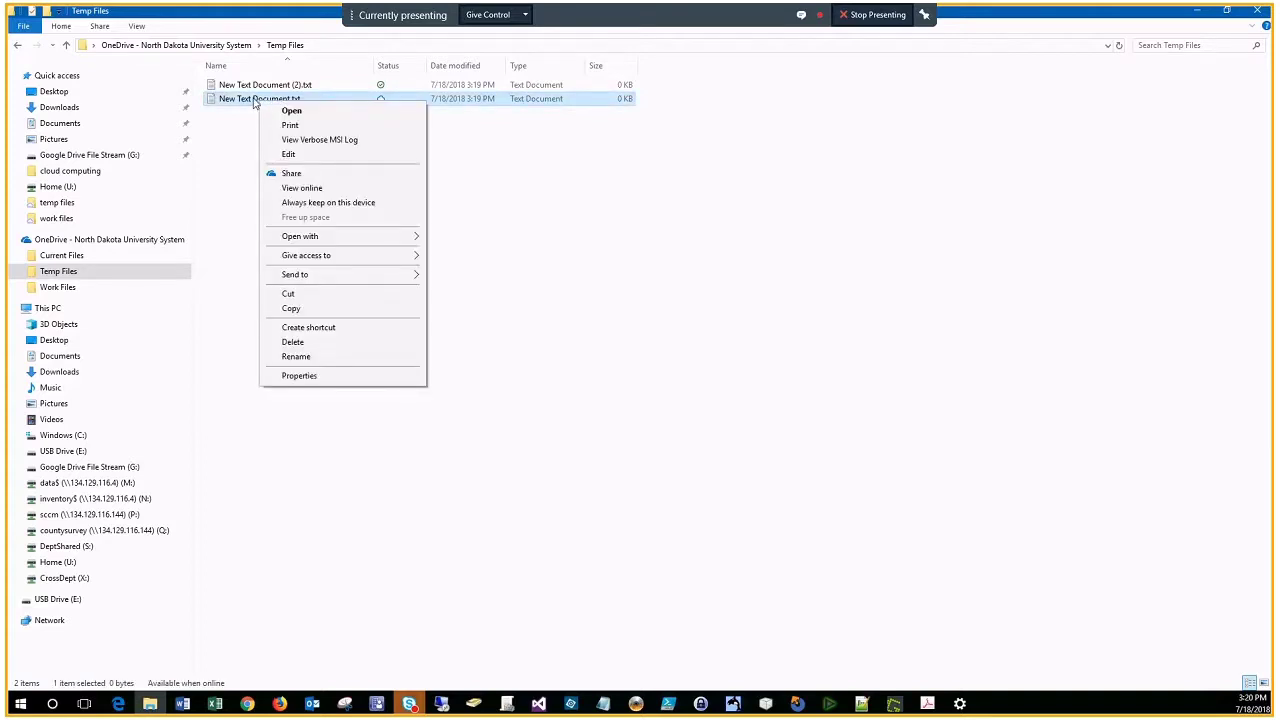
left_click(316, 188)
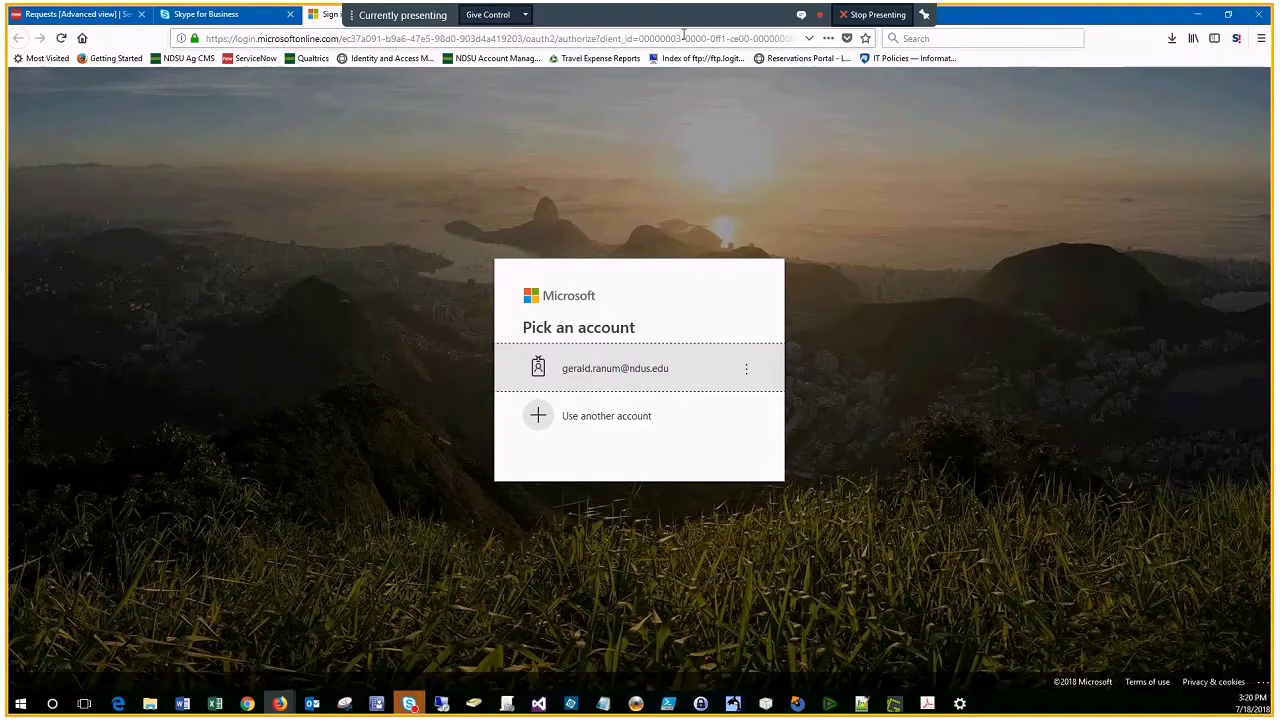
left_click(1199, 16)
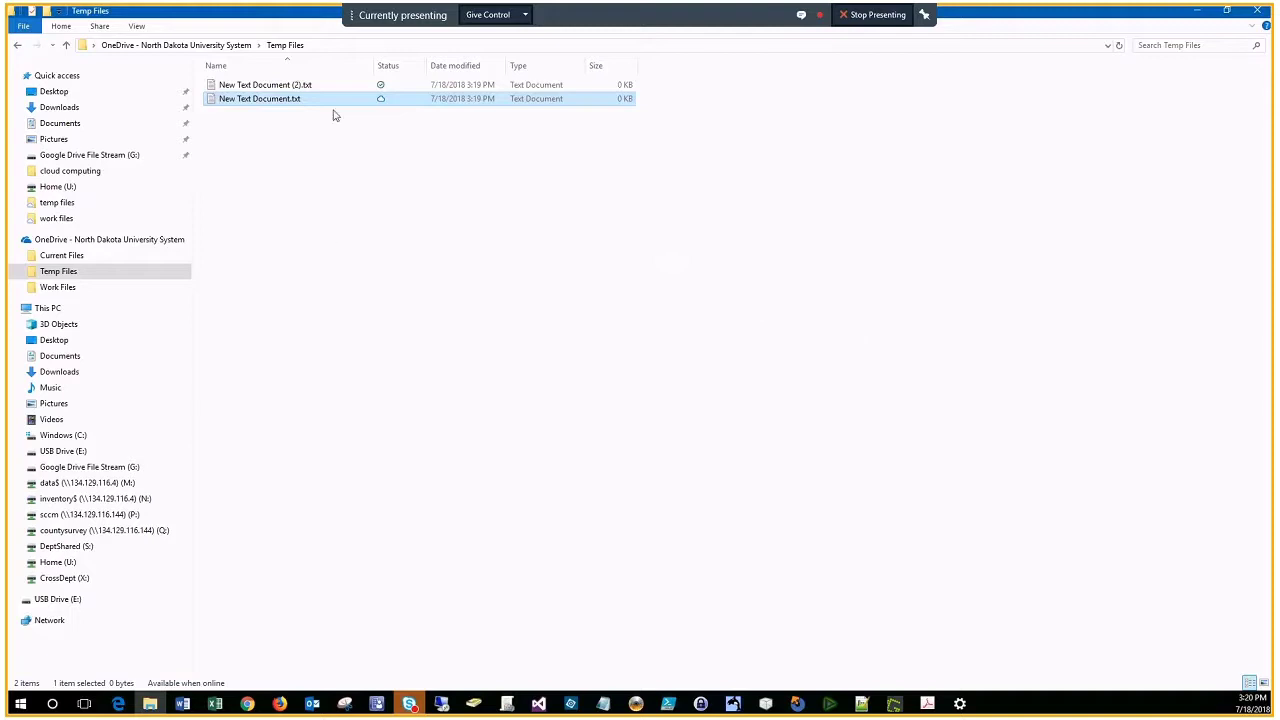
Step: Start sharing New Text Document.txt via OneDrive, review link settings, and add the colleague as recipient
right_click(266, 103)
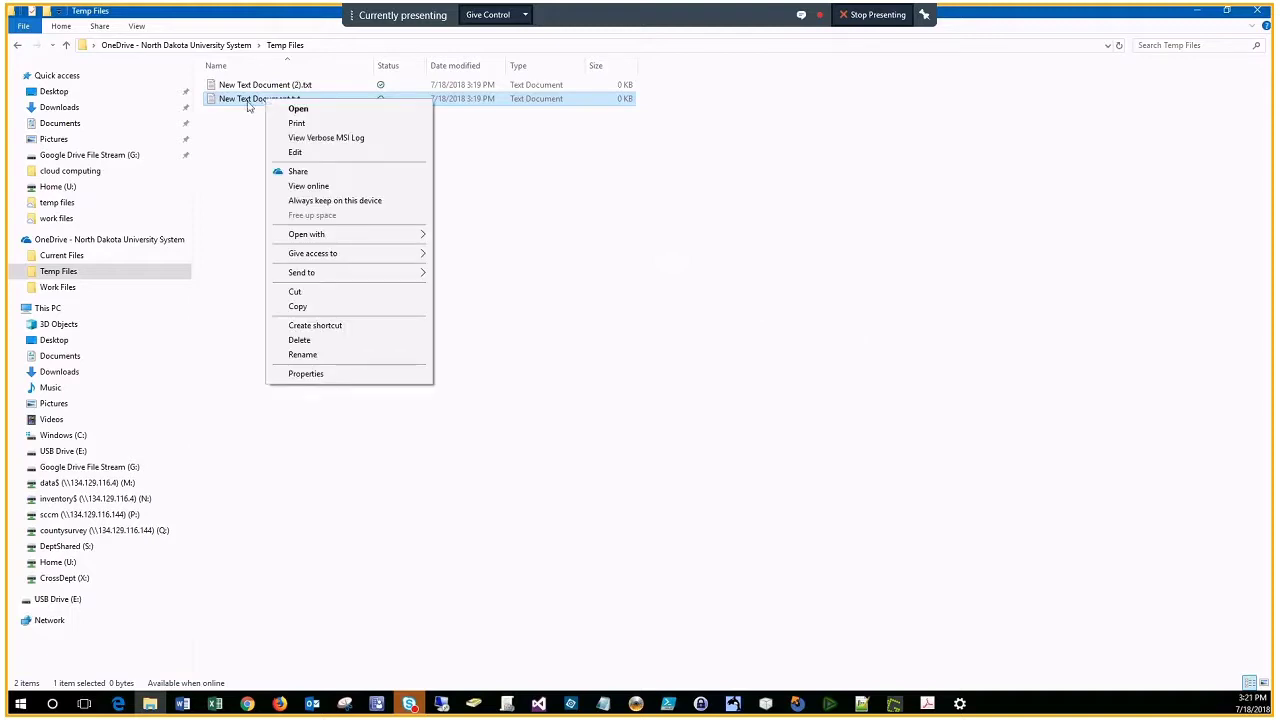
left_click(298, 171)
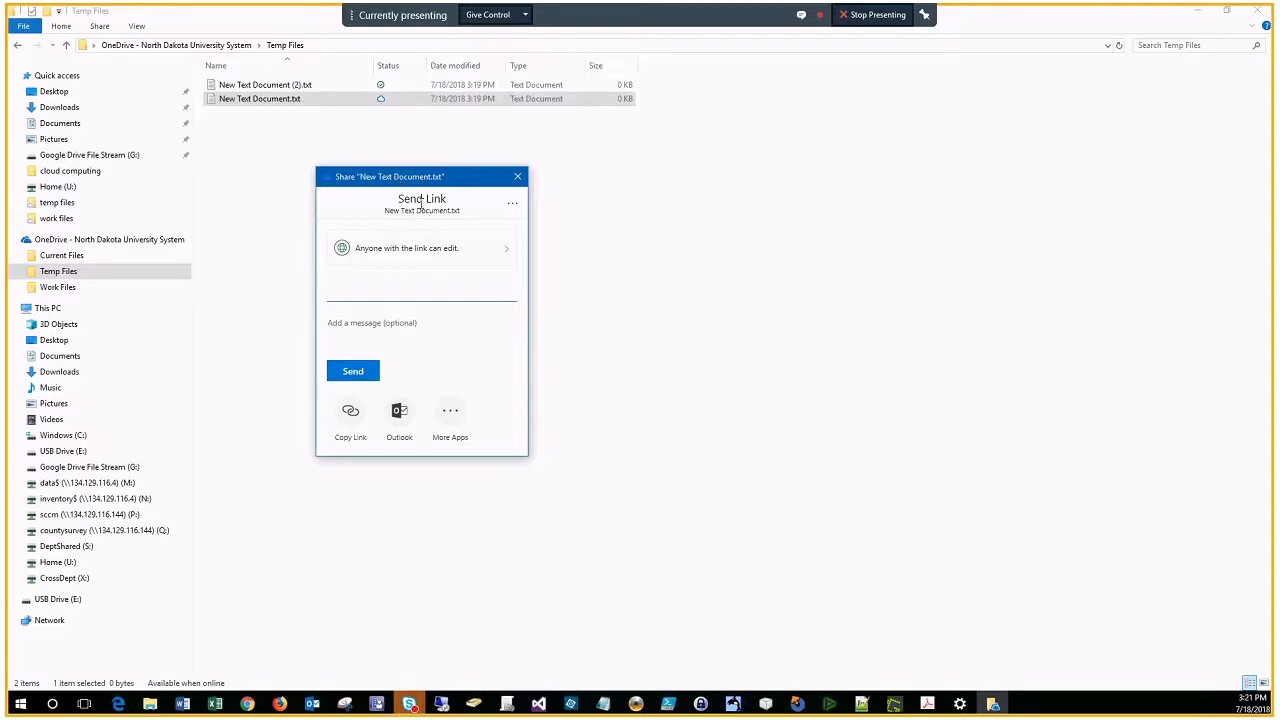
left_click(506, 254)
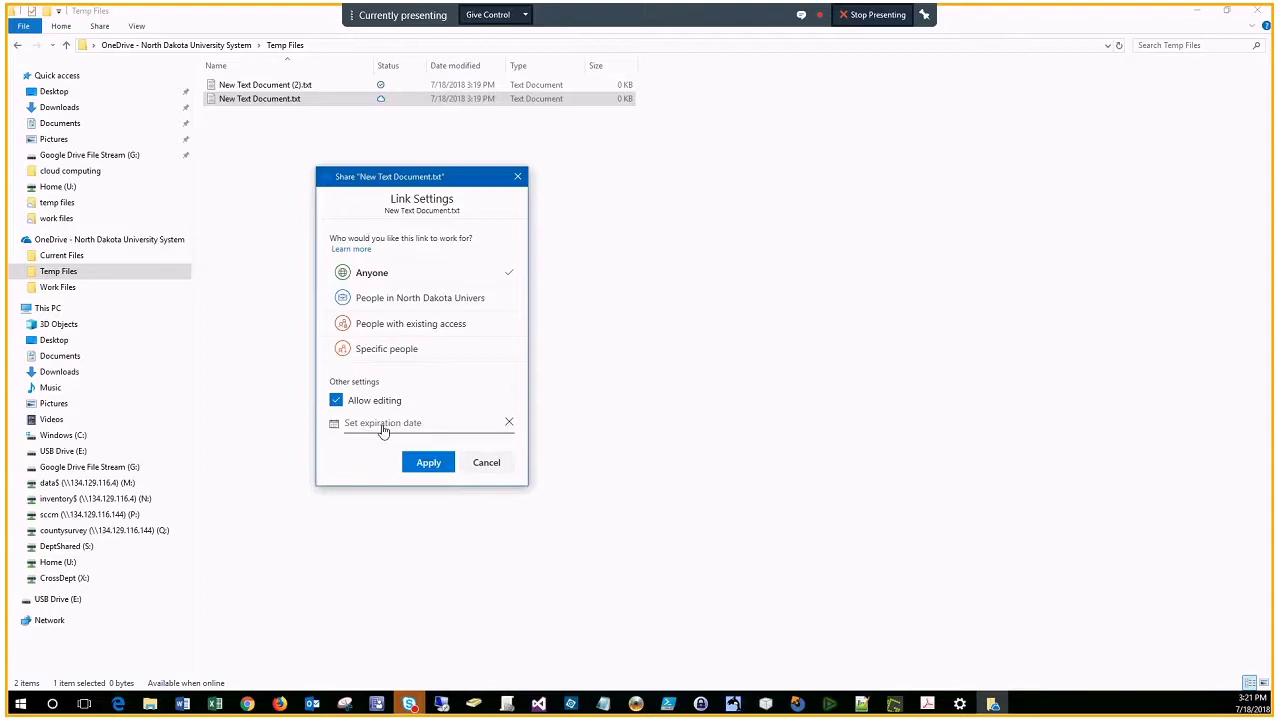
left_click(484, 463)
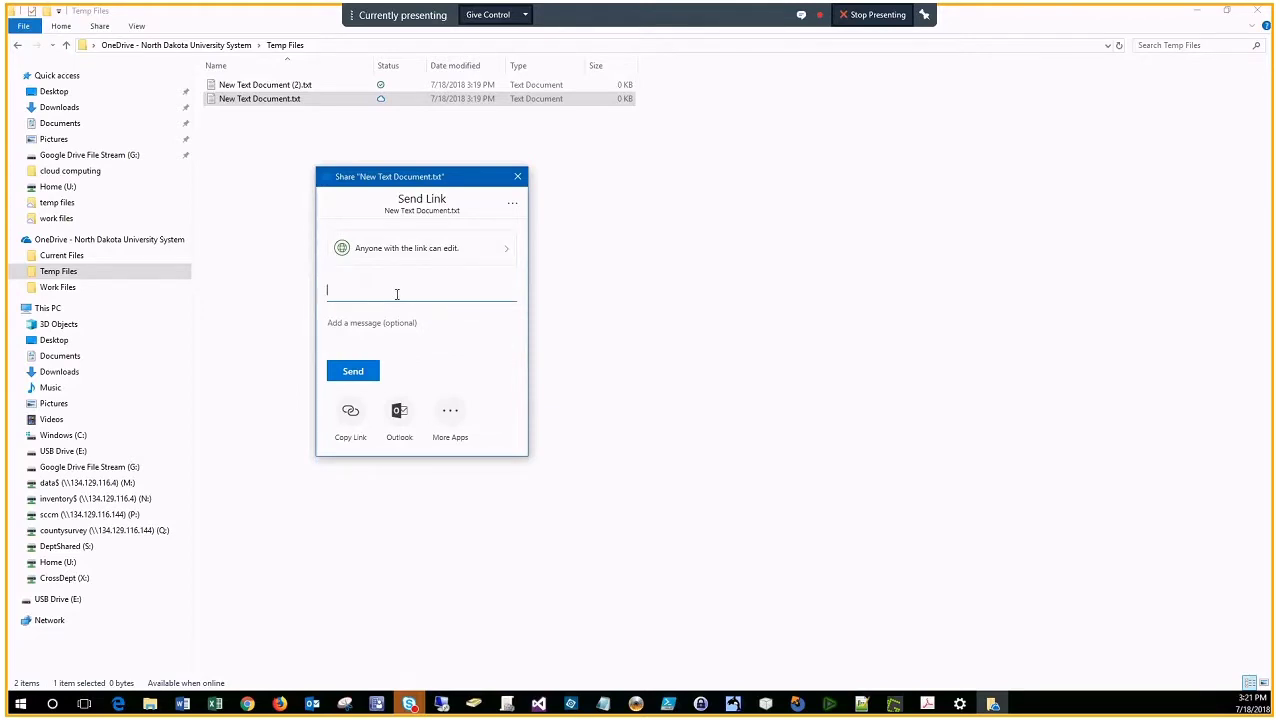
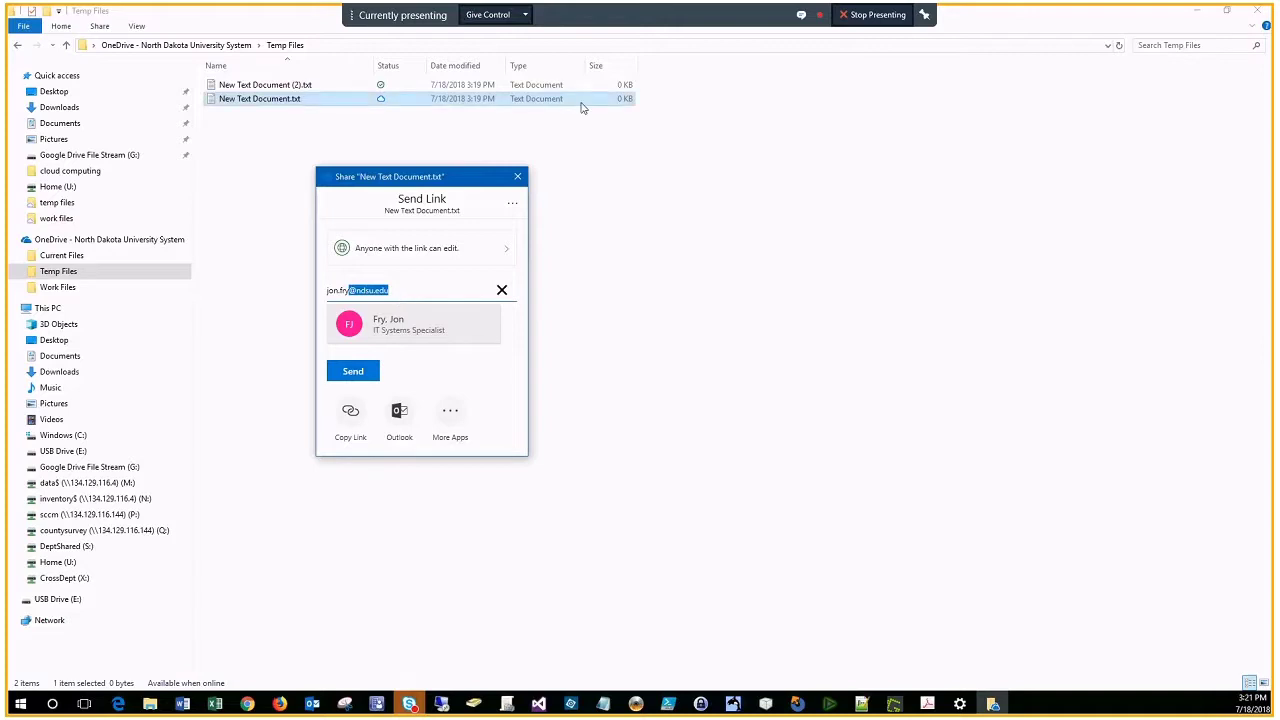
left_click(355, 376)
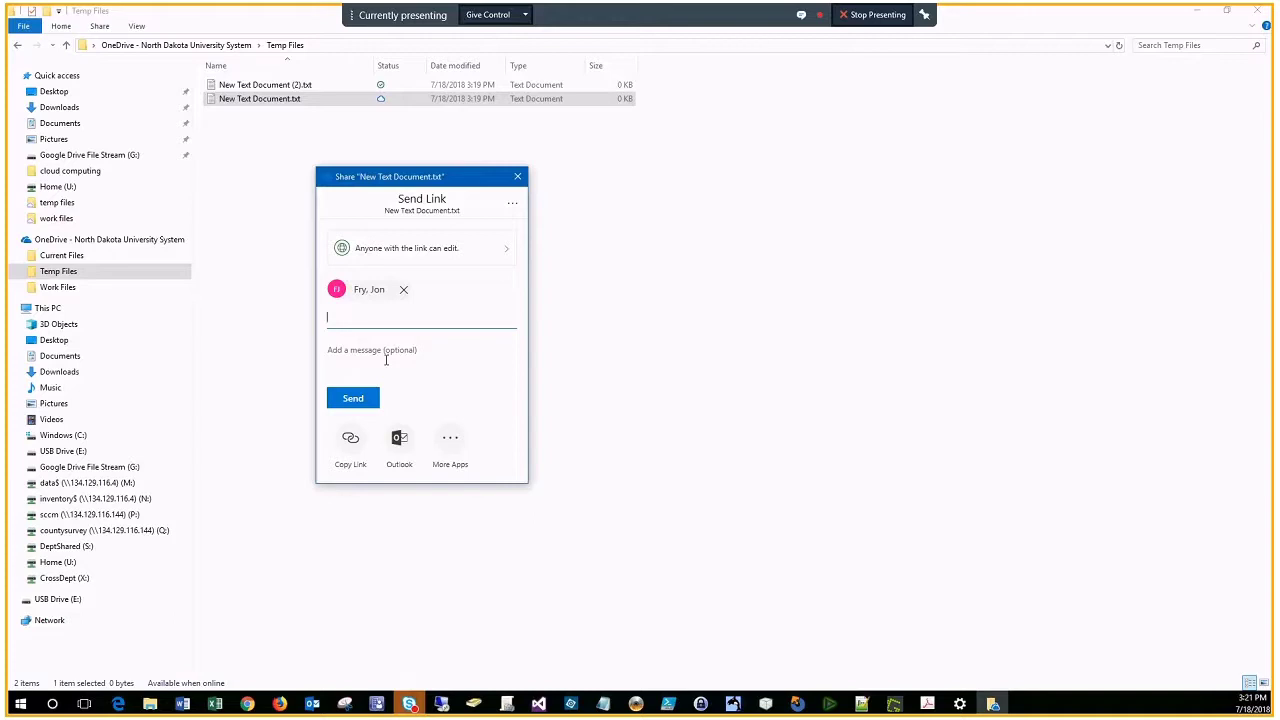
Step: Check Manage Access for the file, go back, and close the OneDrive share dialog
left_click(510, 207)
left_click(455, 229)
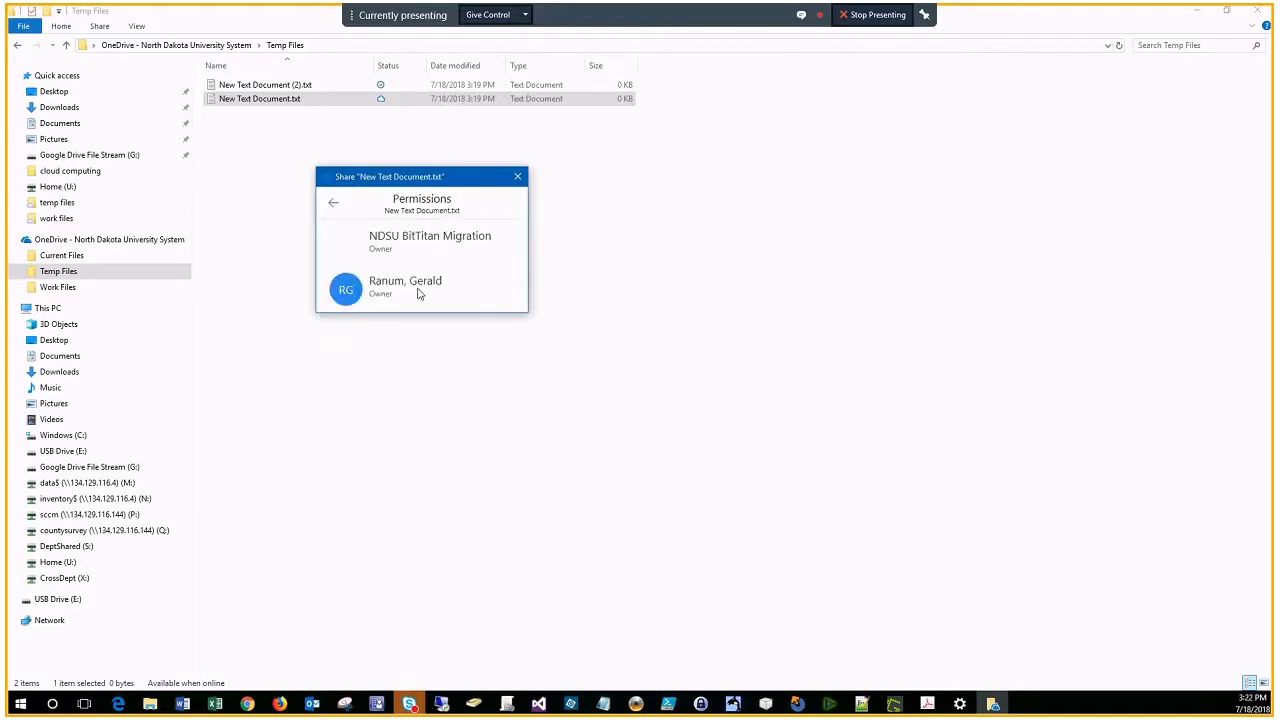
left_click(333, 206)
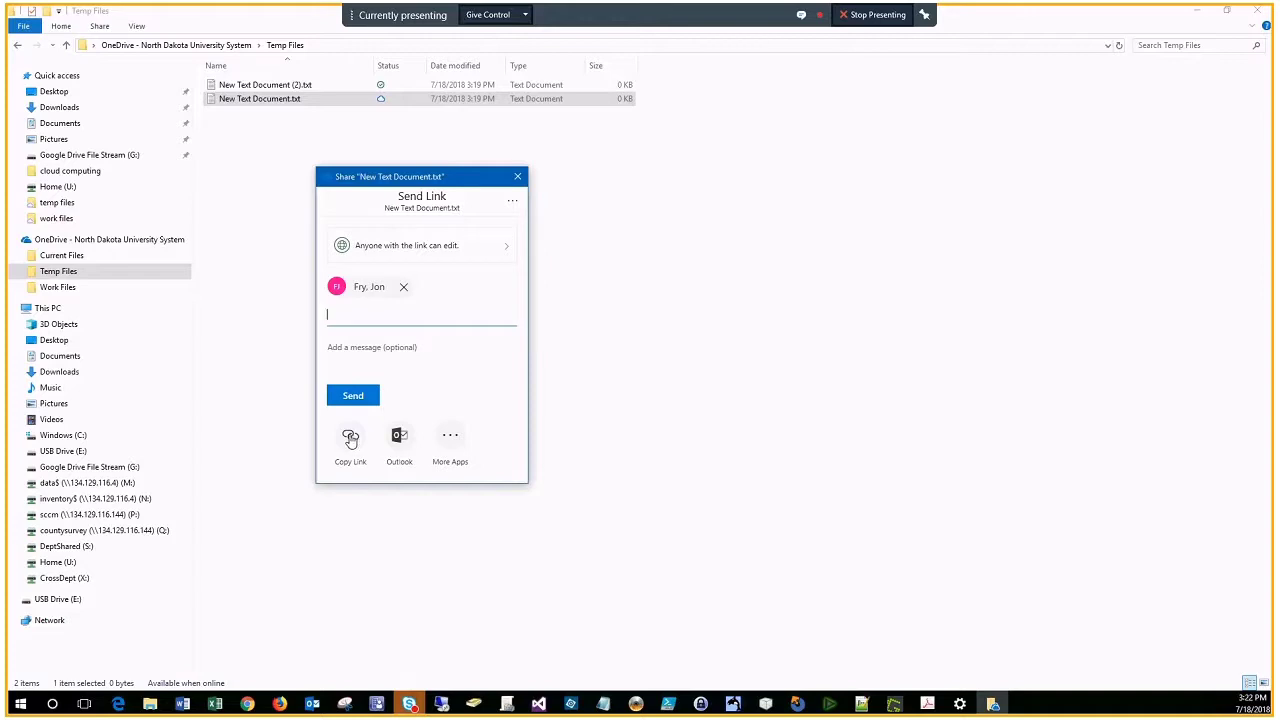
left_click(518, 175)
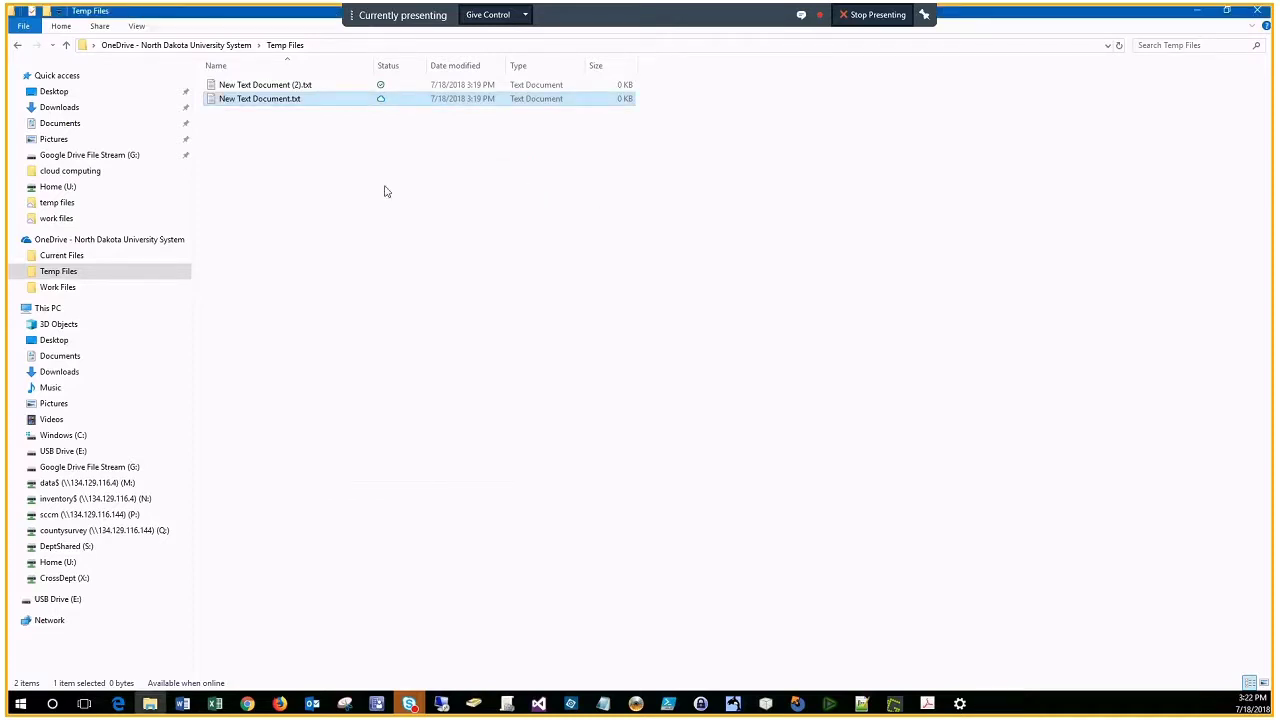
Step: Navigate to Google Drive File Stream (G:) > My Drive > temp files
left_click(383, 116)
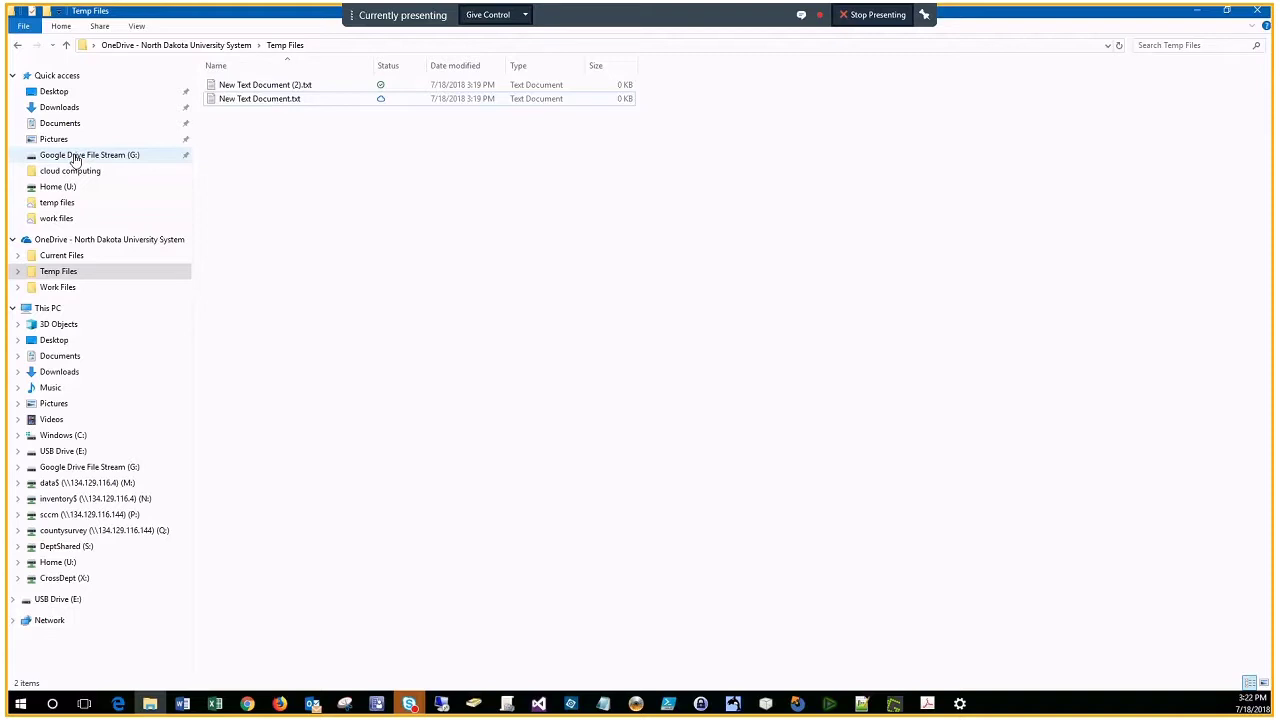
left_click(76, 157)
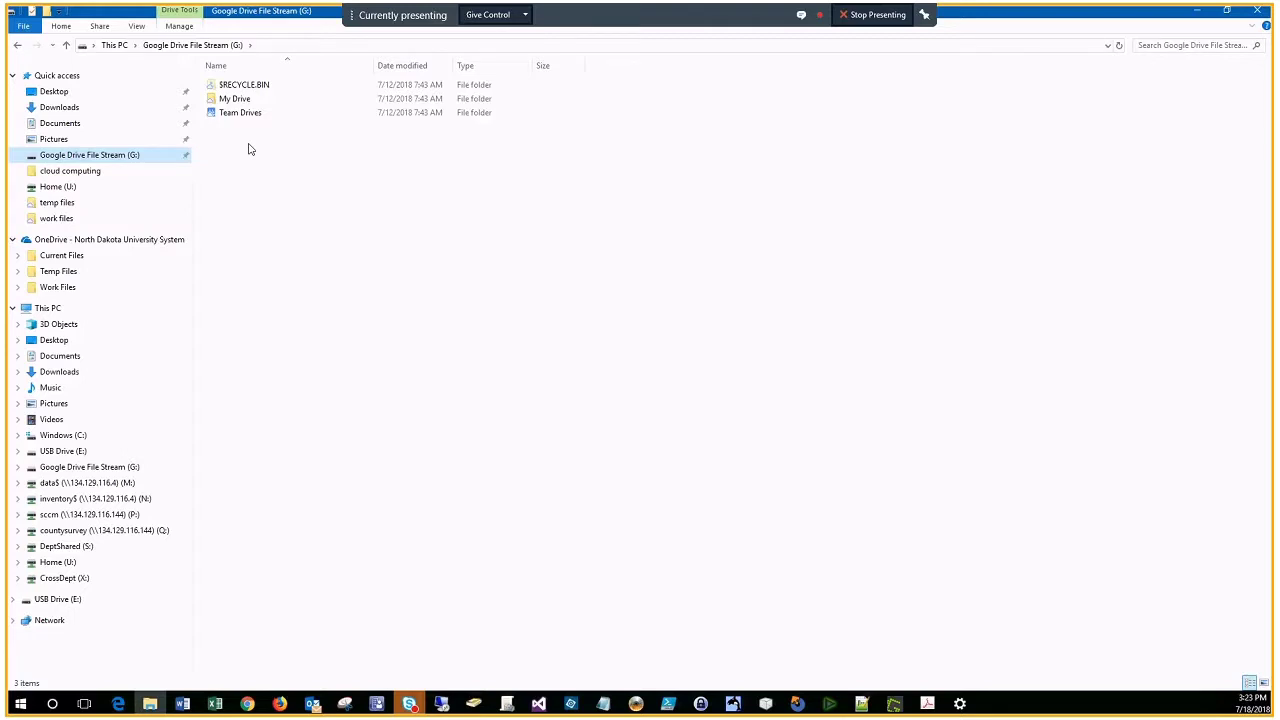
double_click(240, 99)
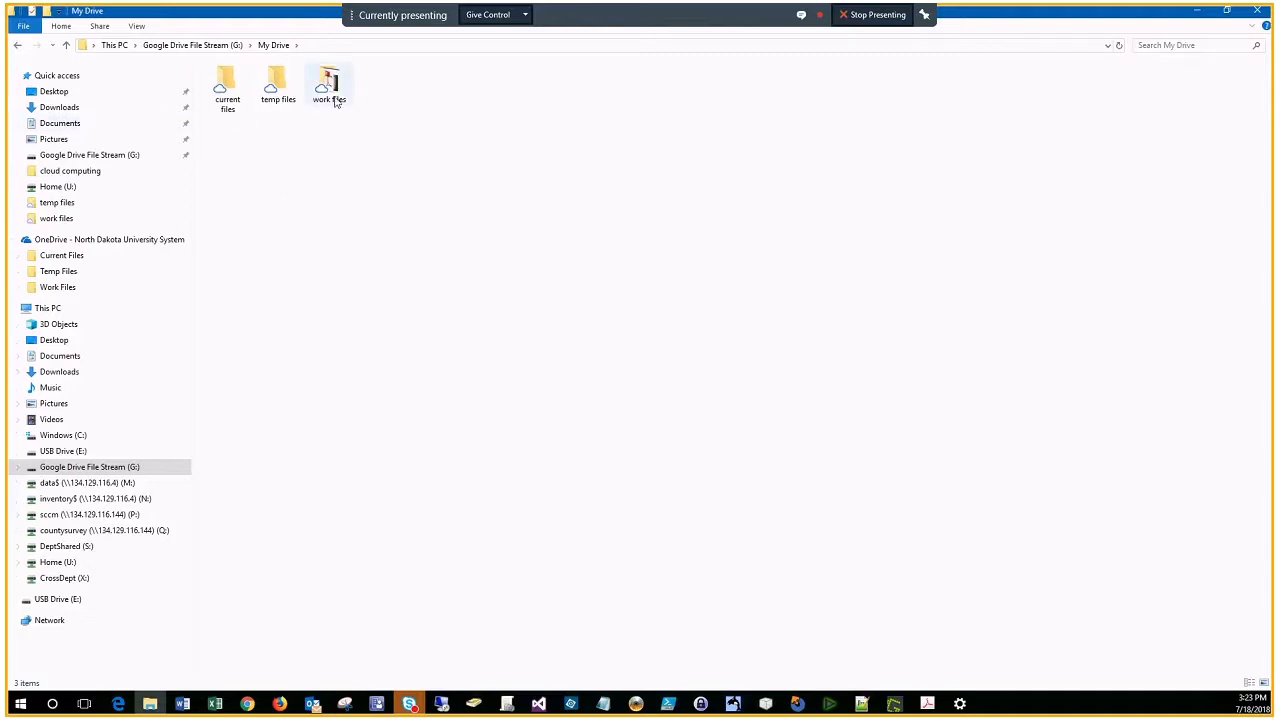
left_click(272, 90)
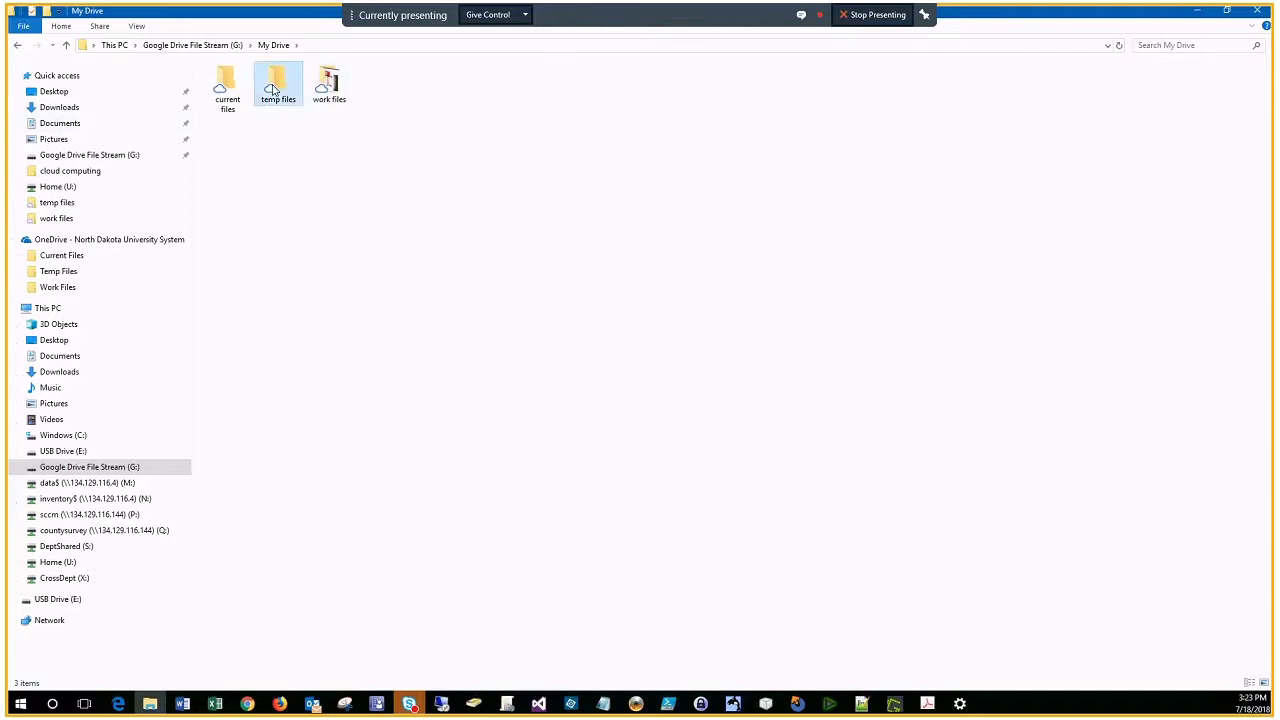
double_click(272, 90)
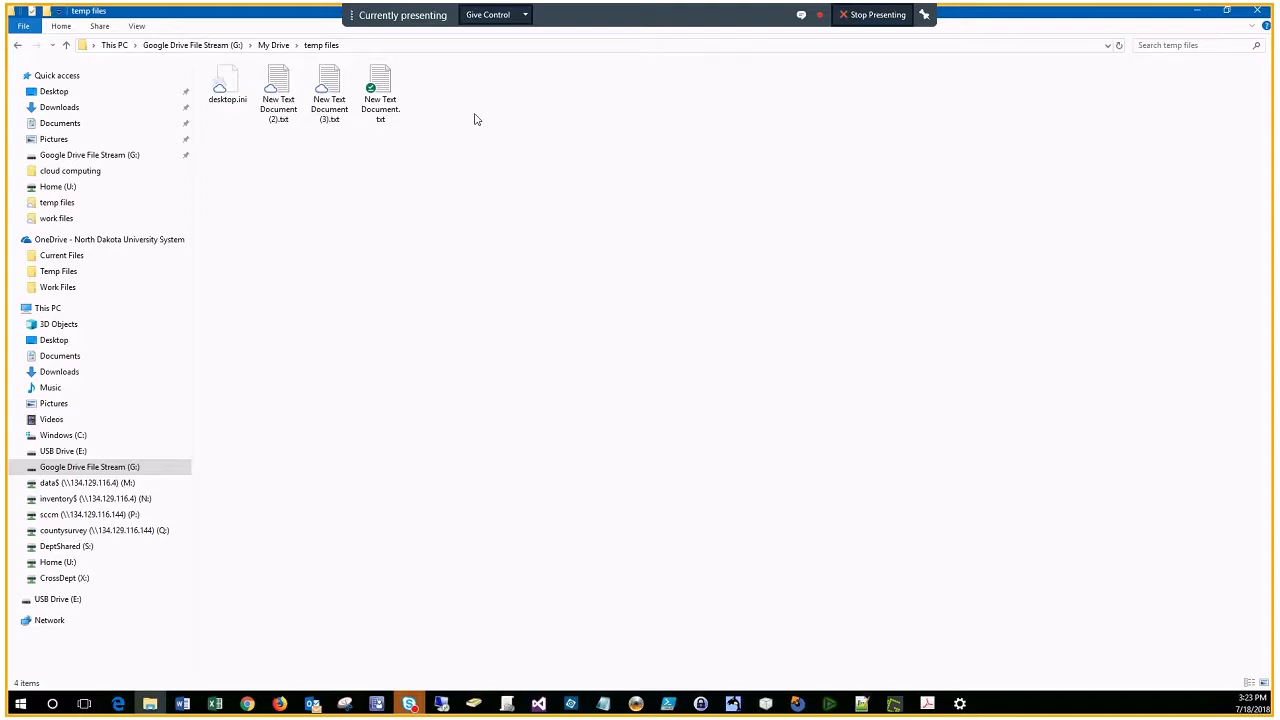
Step: Make New Text Document (3).txt Available offline through the Drive File Stream menu
right_click(324, 85)
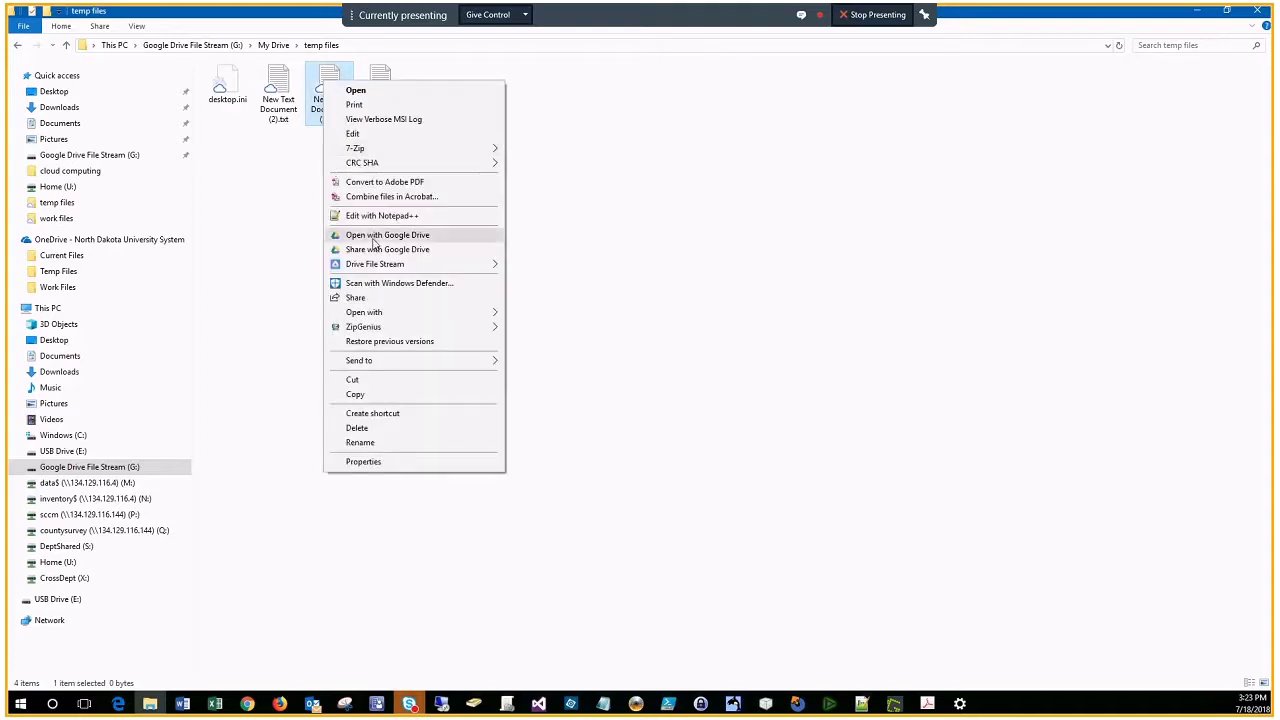
mouse_move(402, 266)
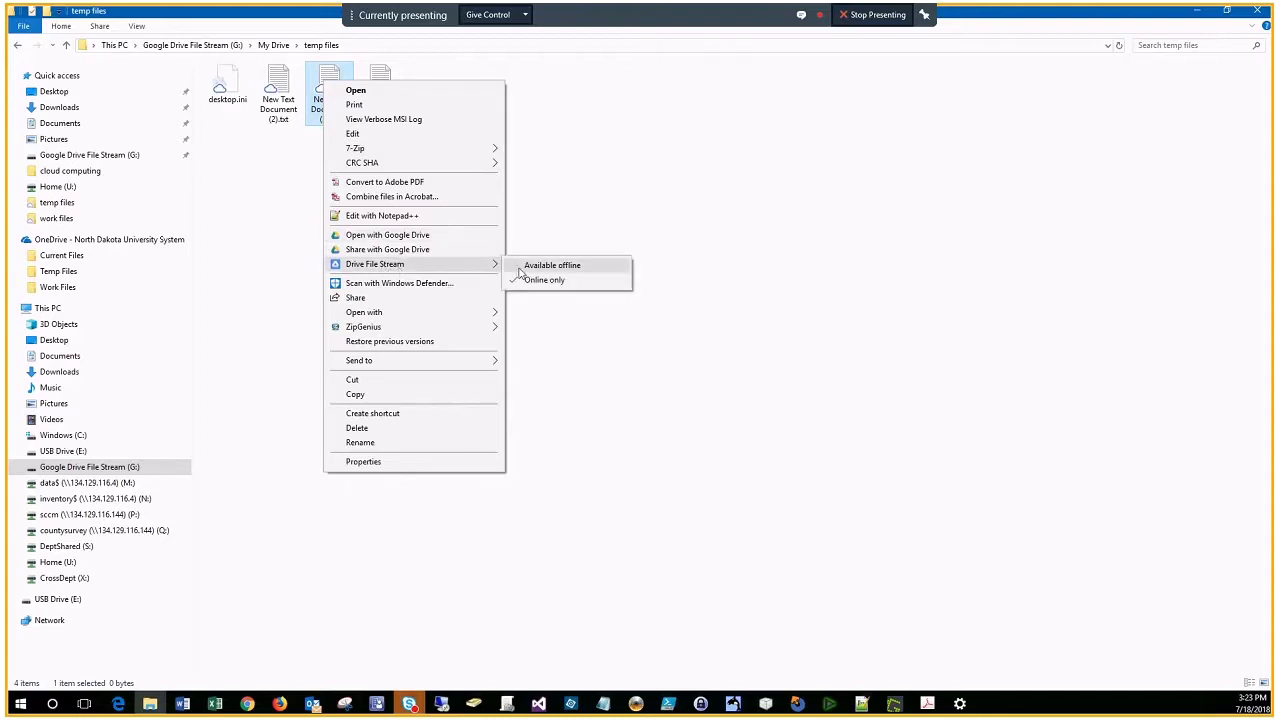
left_click(568, 266)
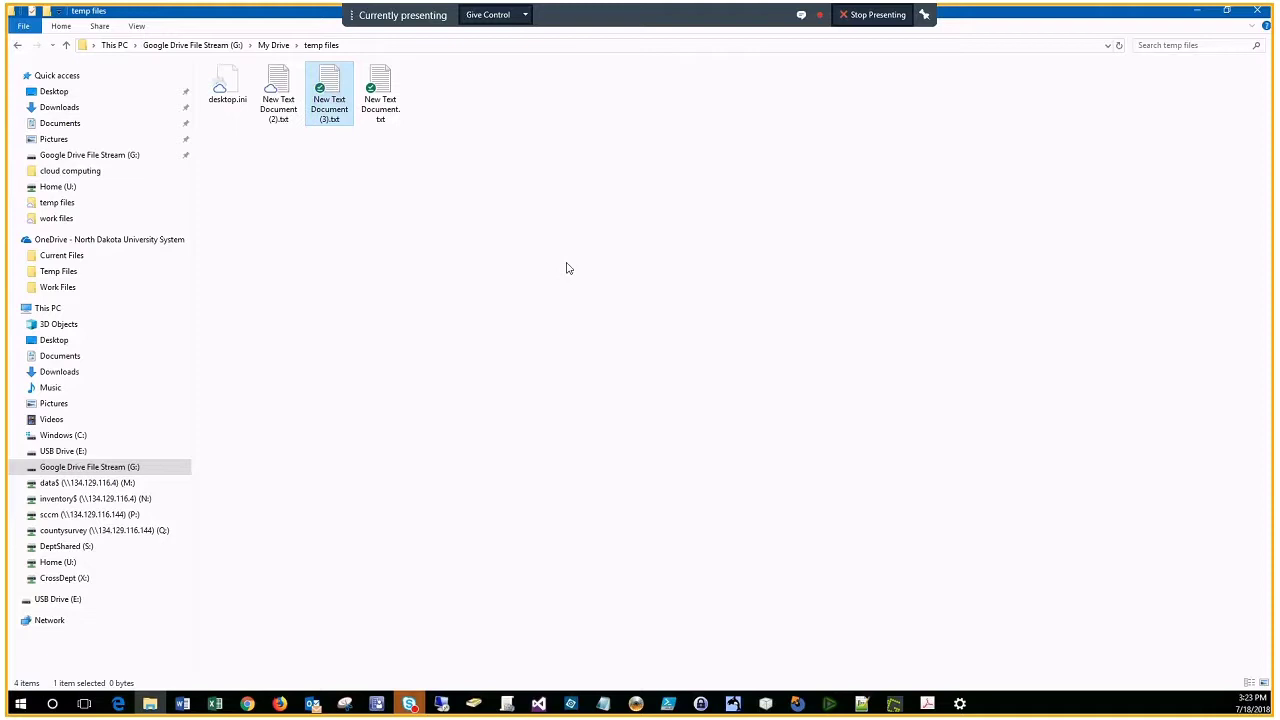
right_click(285, 90)
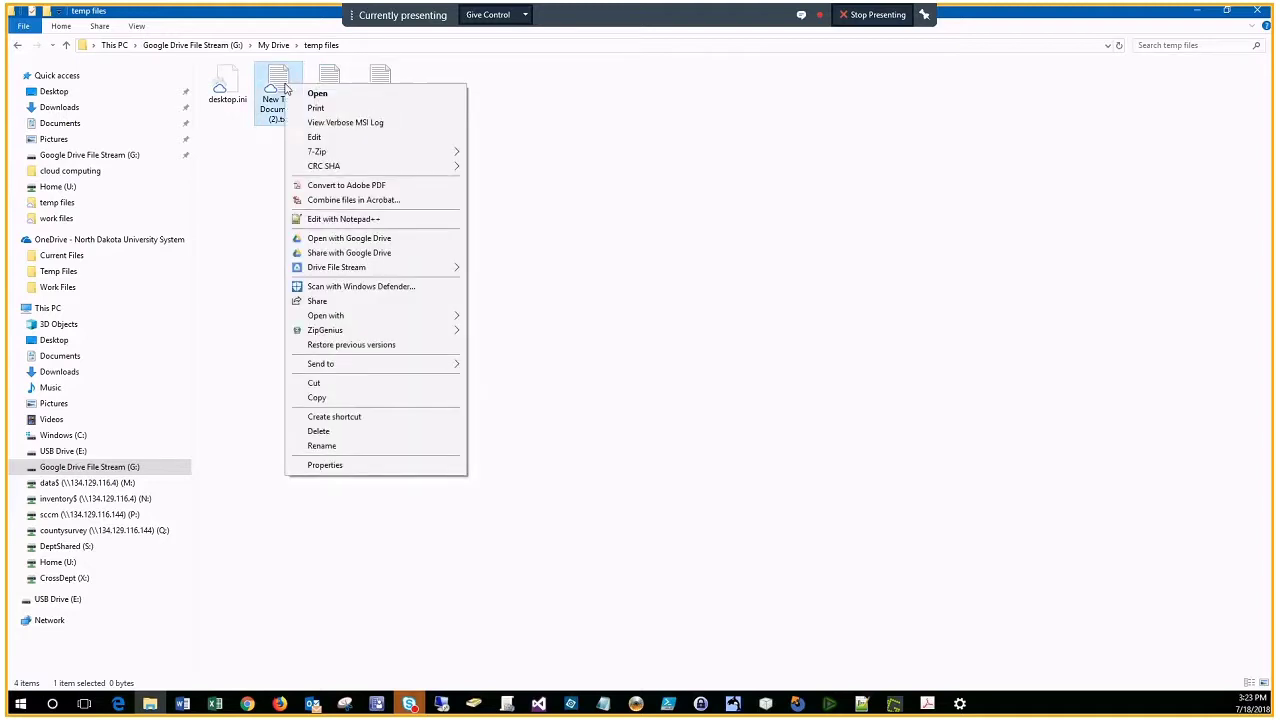
left_click(754, 211)
Step: Set New Text Document (3).txt back to Online only via Drive File Stream
left_click(337, 80)
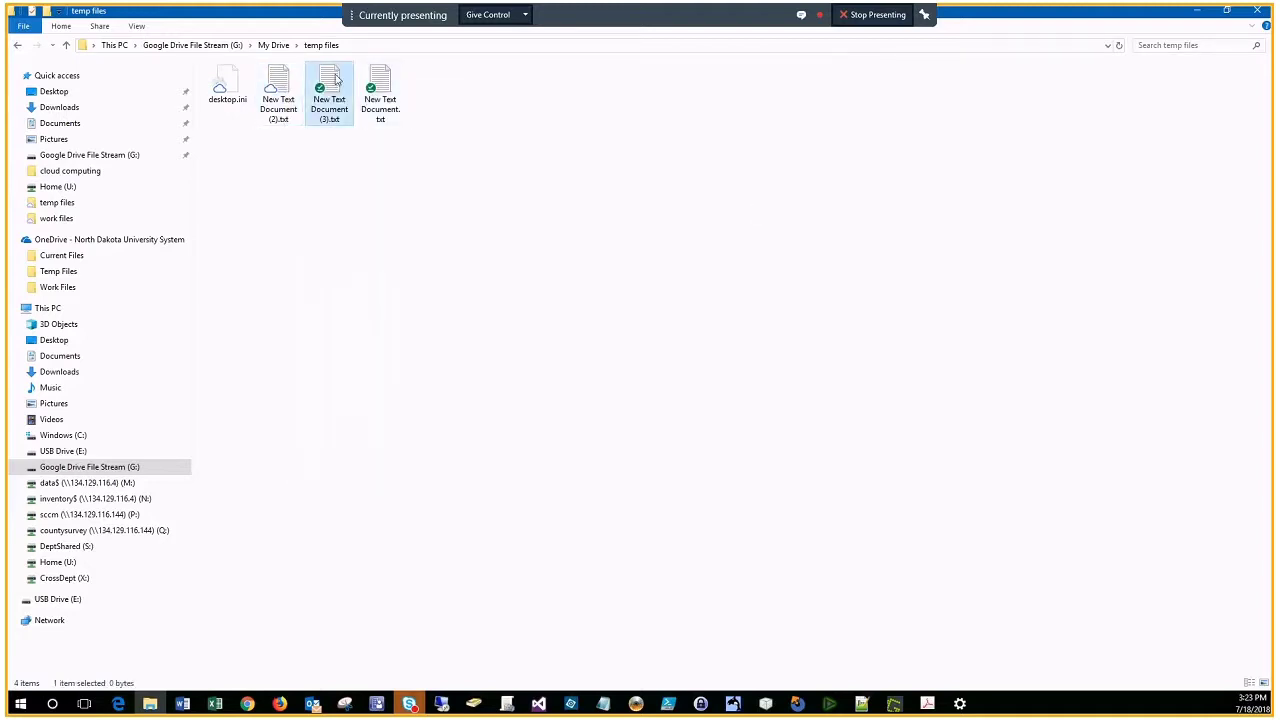
right_click(337, 80)
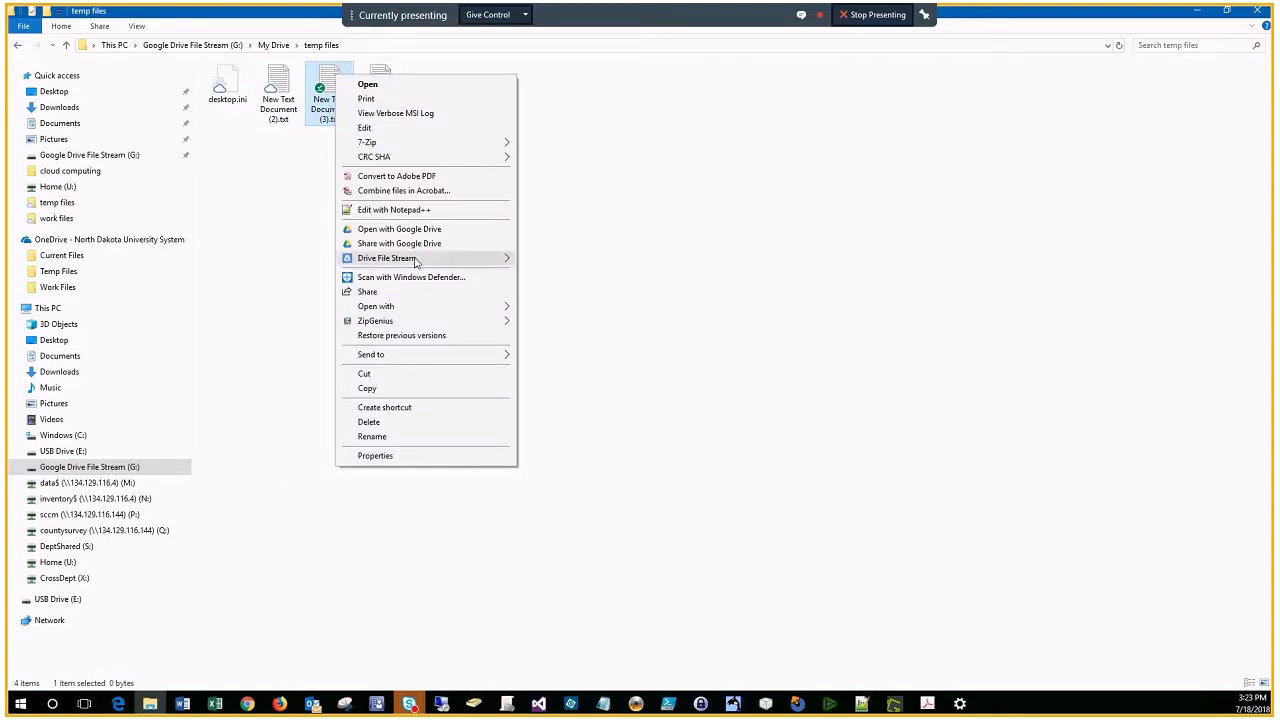
mouse_move(415, 261)
left_click(580, 275)
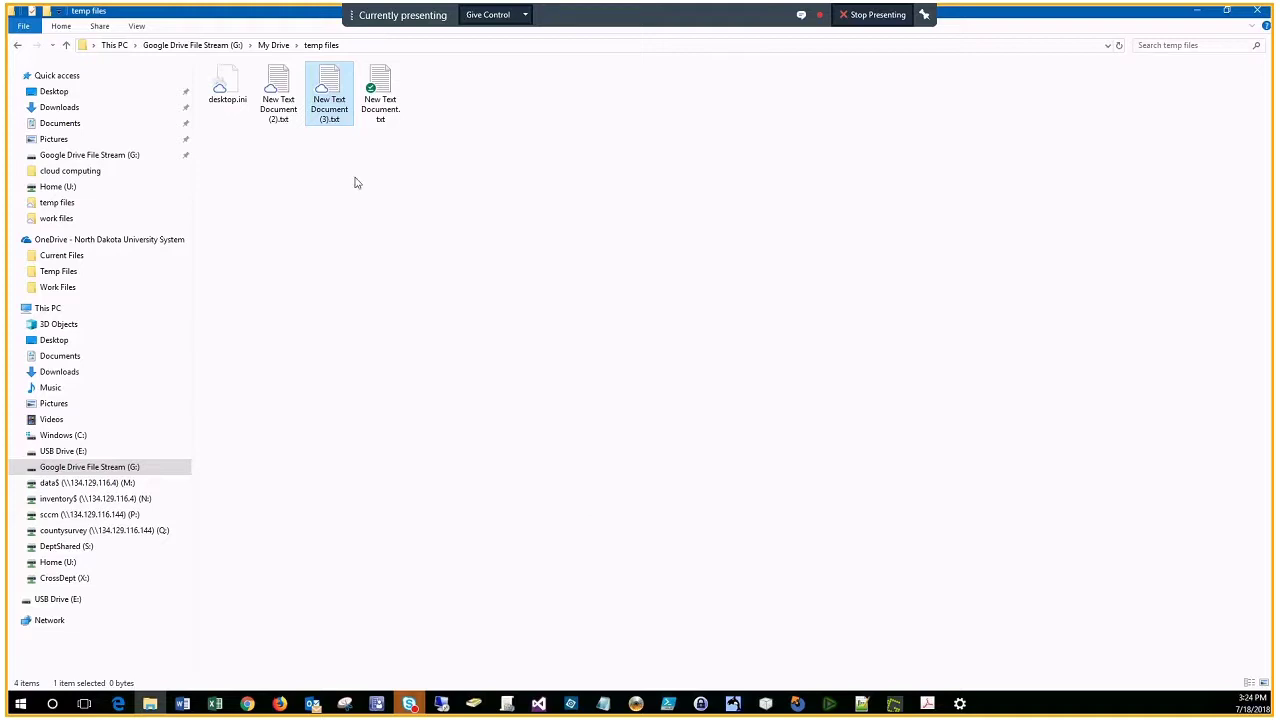
right_click(328, 89)
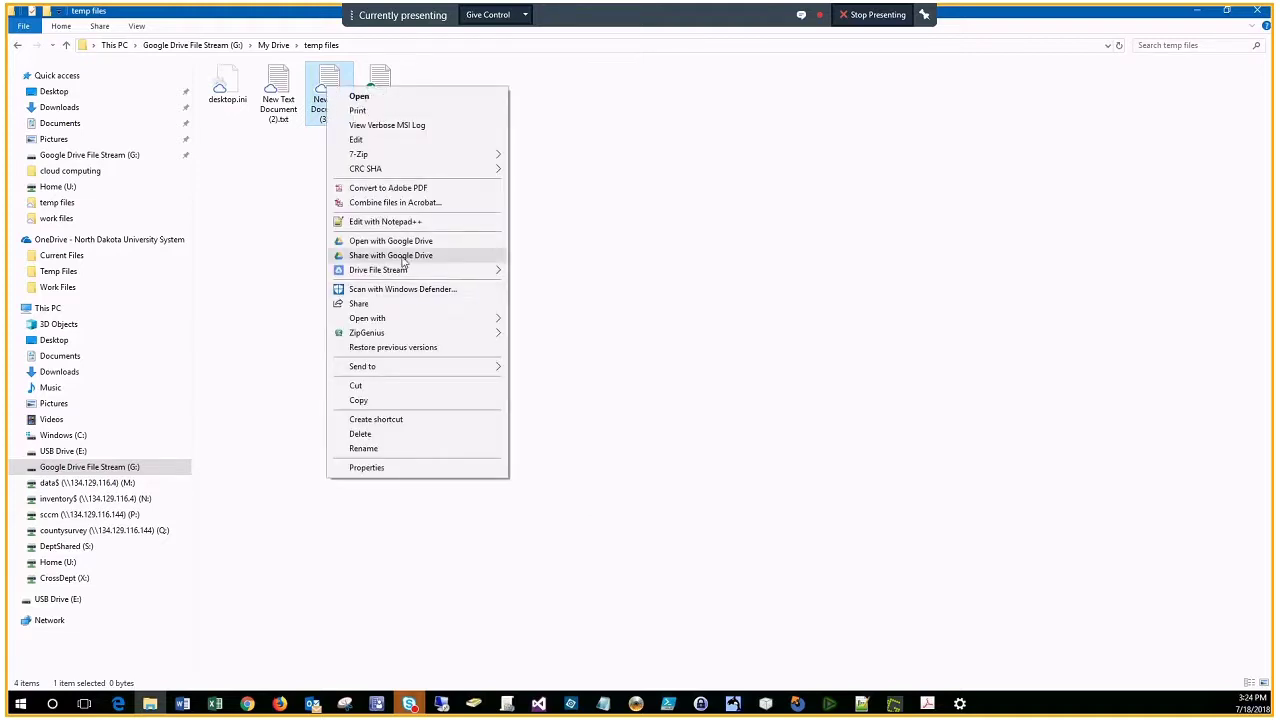
mouse_move(394, 277)
Step: Share New Text Document (3).txt via Google Drive Advanced settings, inviting the colleague's e-mail as editor
left_click(403, 261)
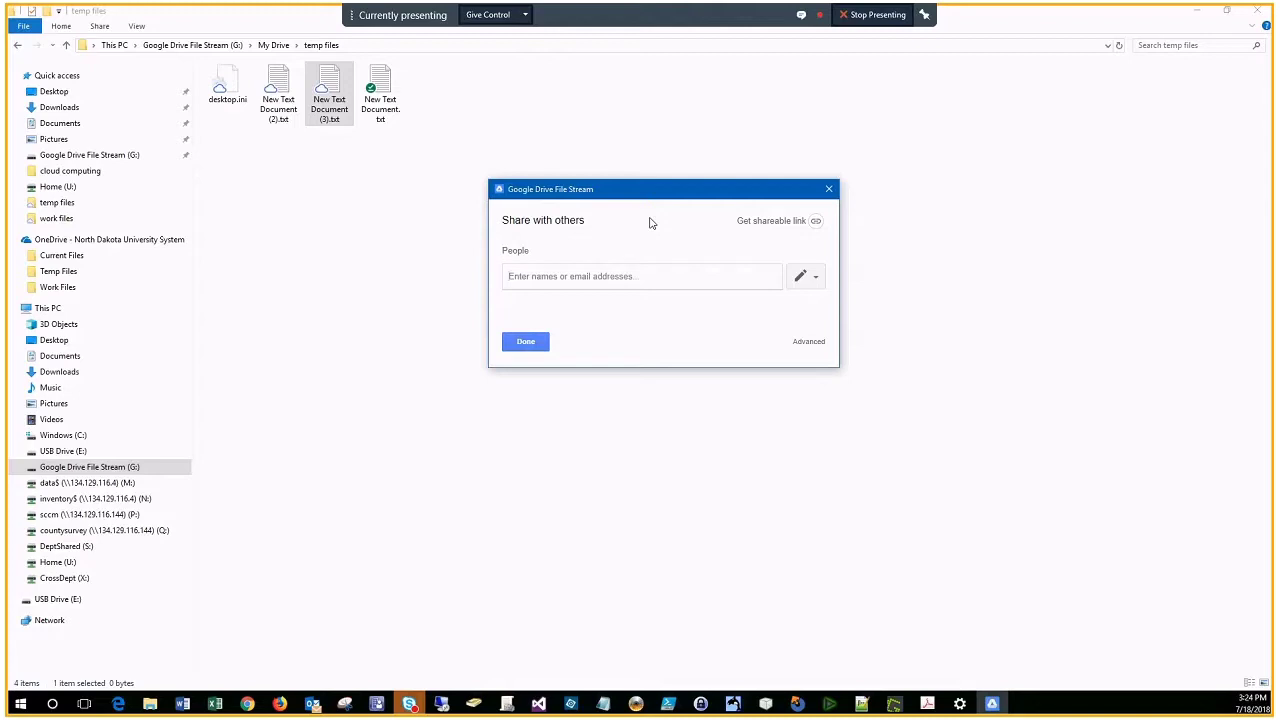
left_click(808, 345)
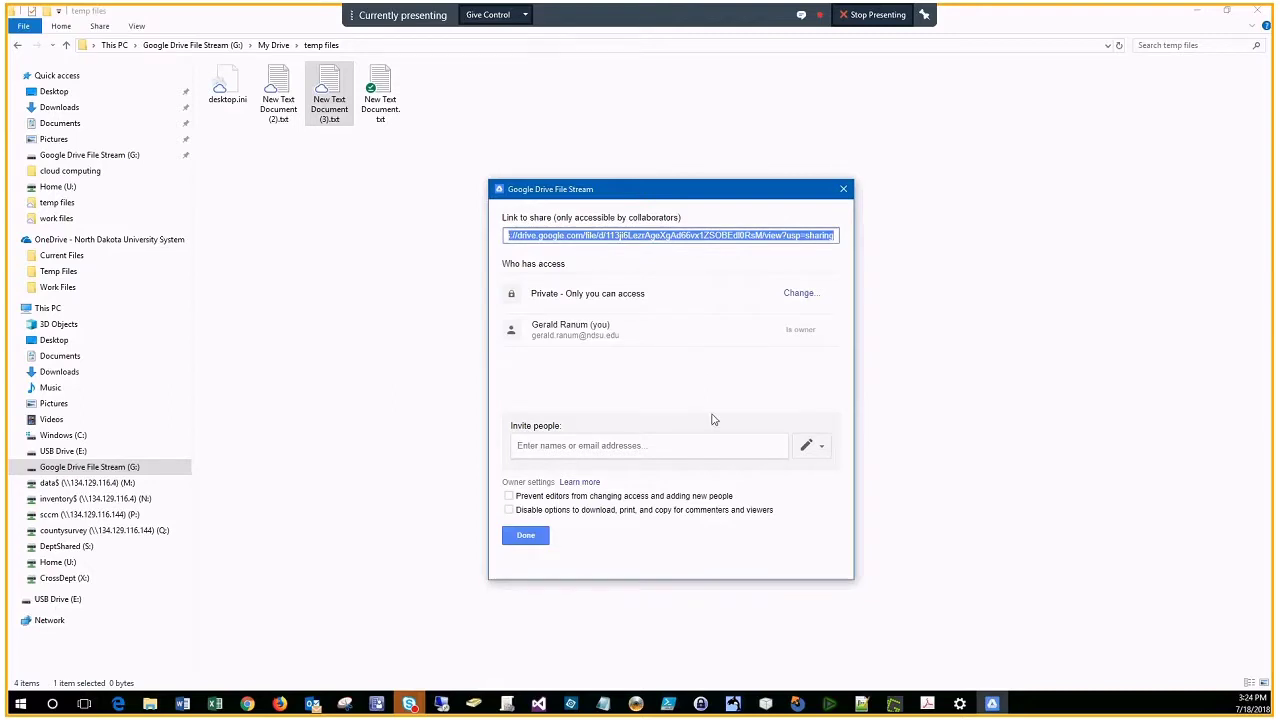
left_click(715, 330)
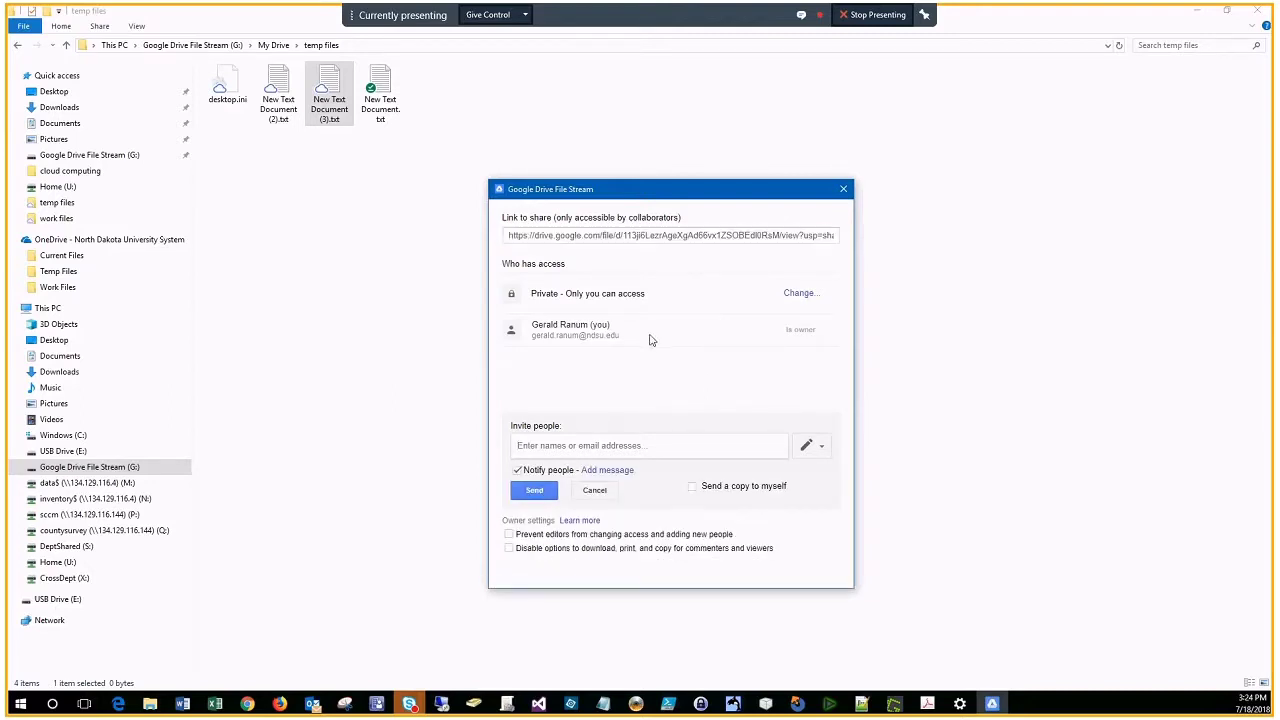
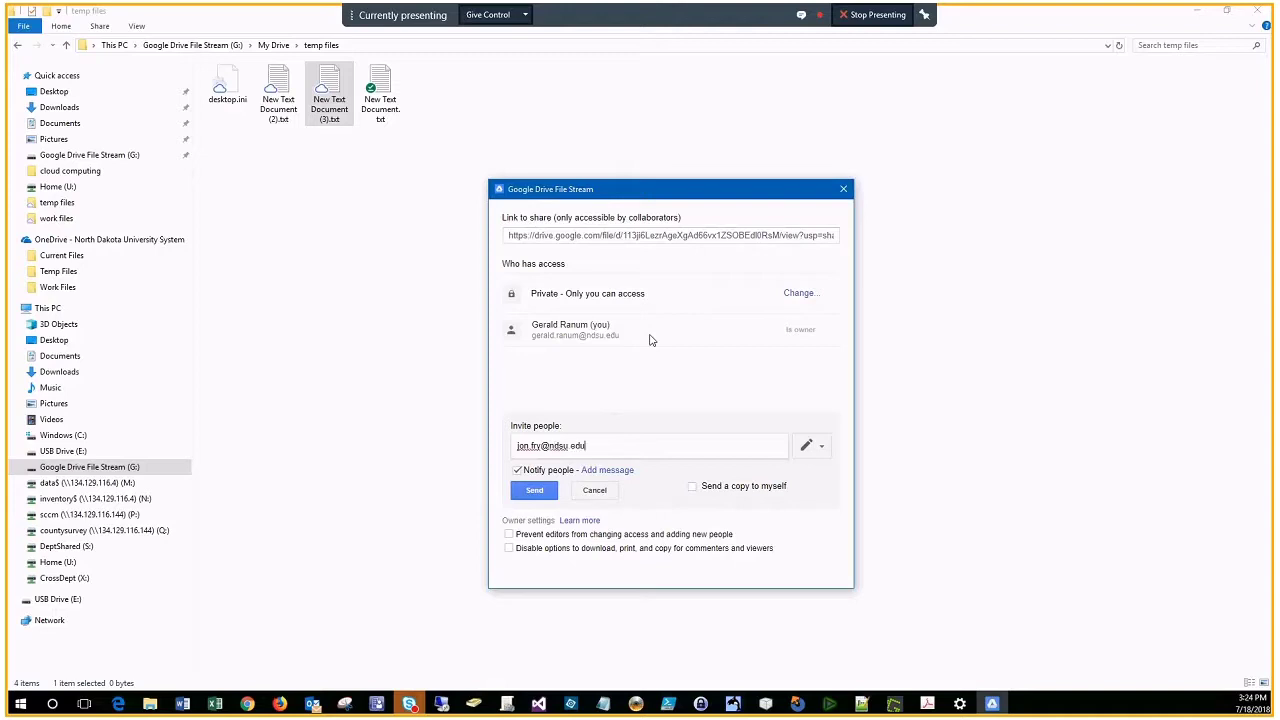
left_click(533, 491)
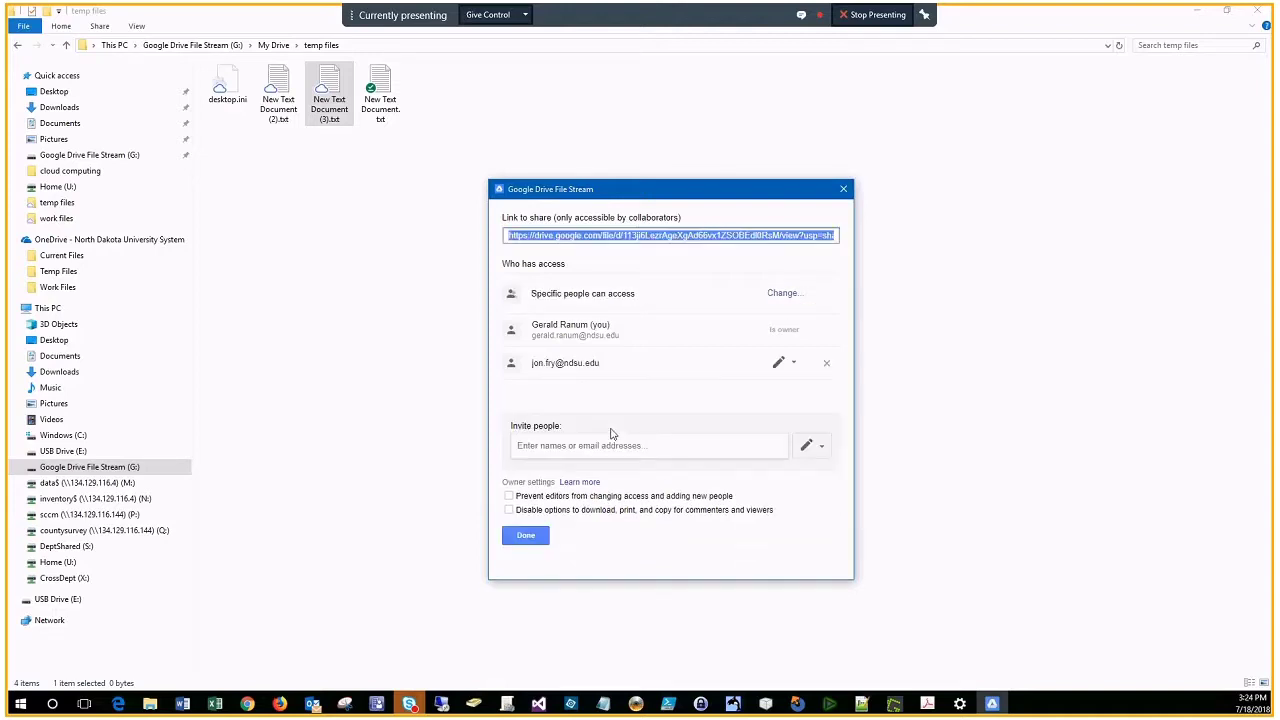
left_click(790, 366)
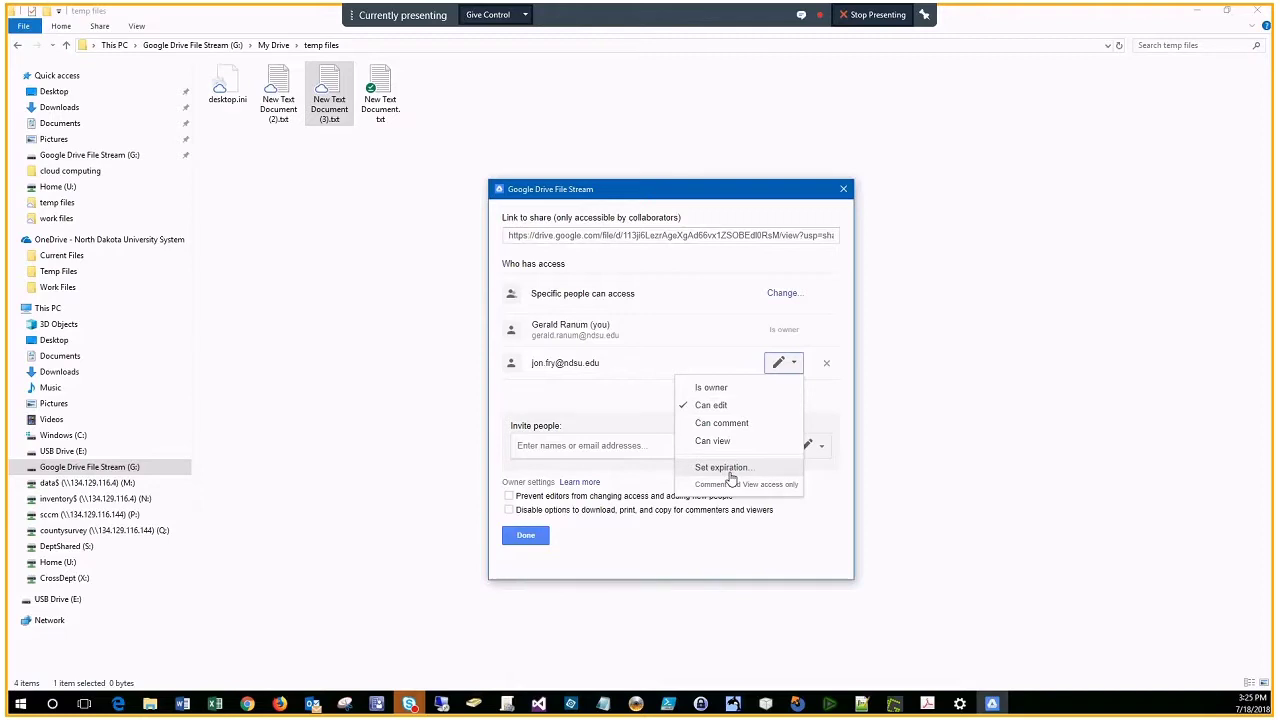
Step: Leave the colleague's permission unchanged, select the Link to share URL, and close the dialog
left_click(602, 393)
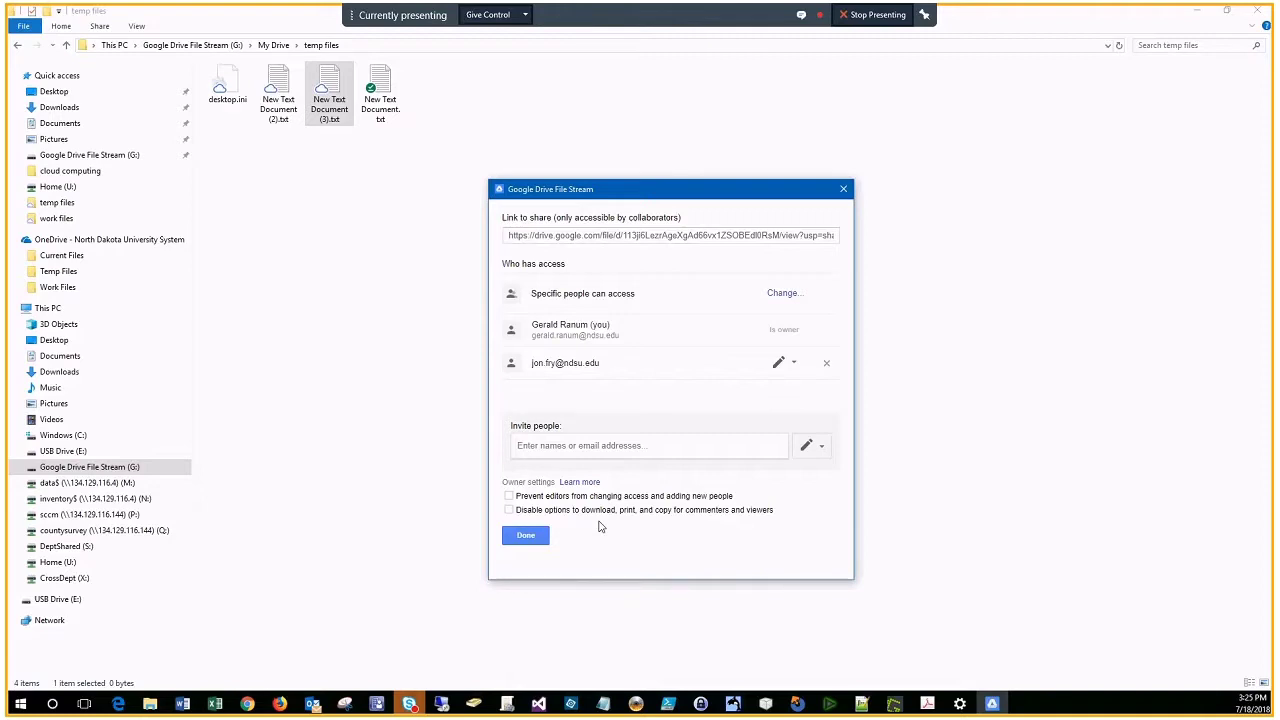
left_click(505, 236)
left_click(836, 235)
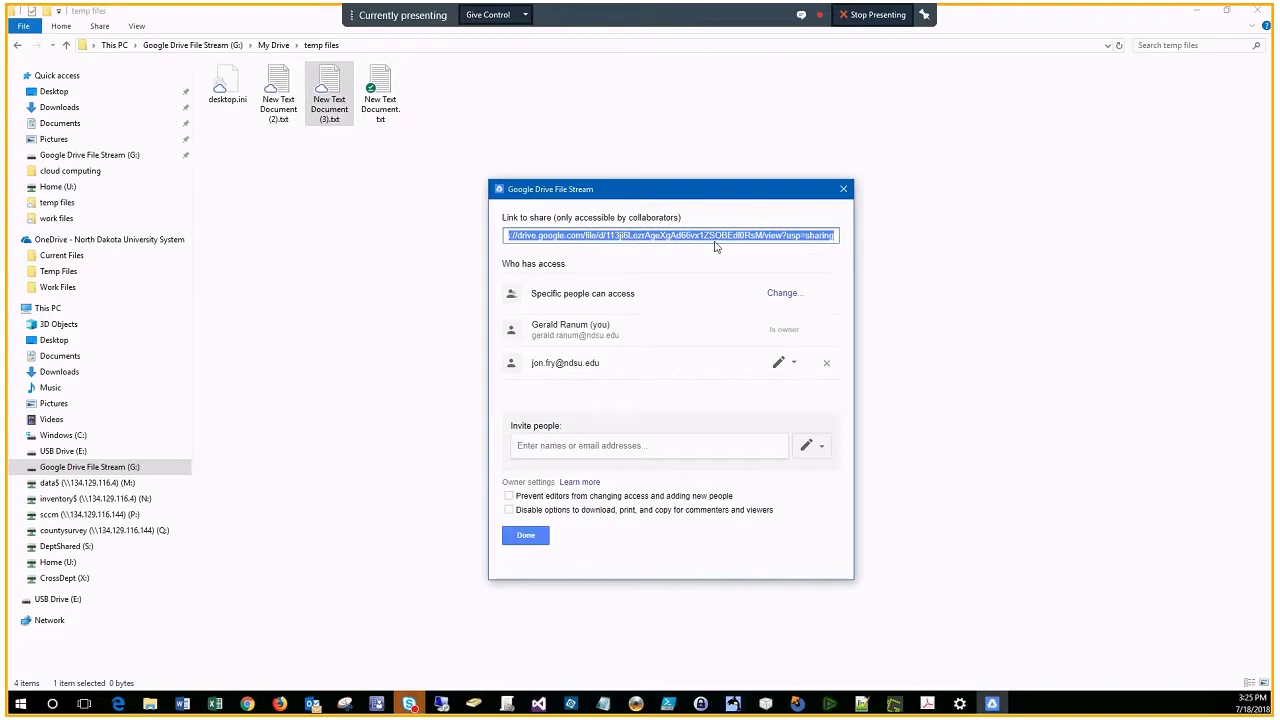
left_click(843, 189)
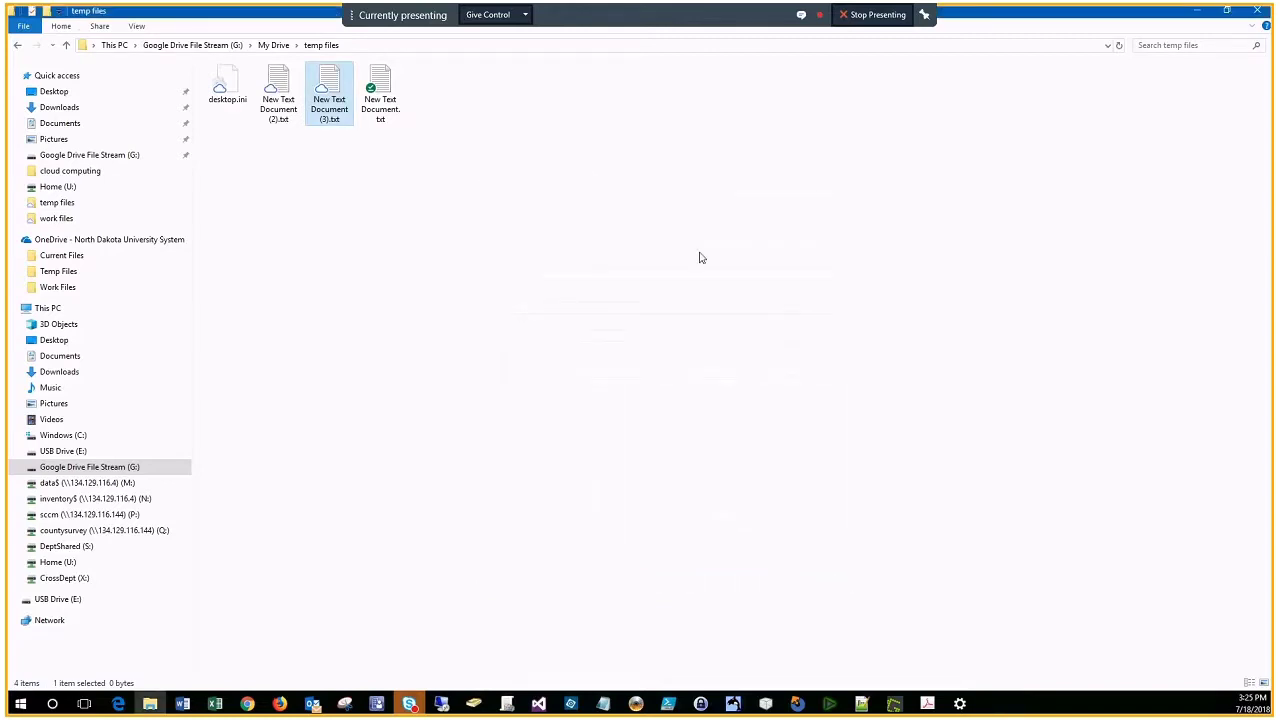